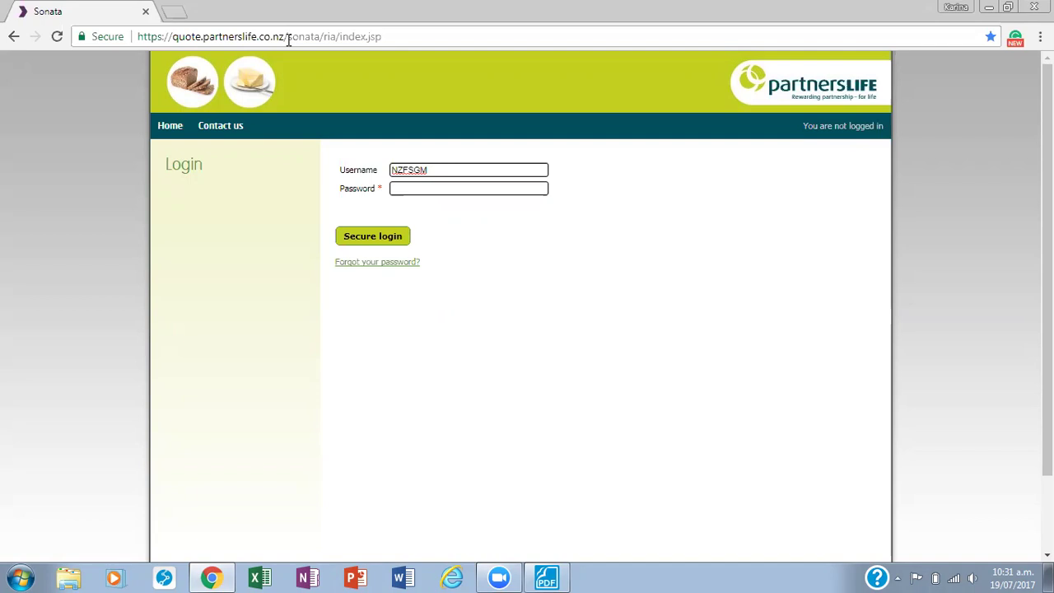
Step: Log in to the quoting site by entering the account password for the prefilled username
left_click(439, 188)
type("•••••••••")
key("Return")
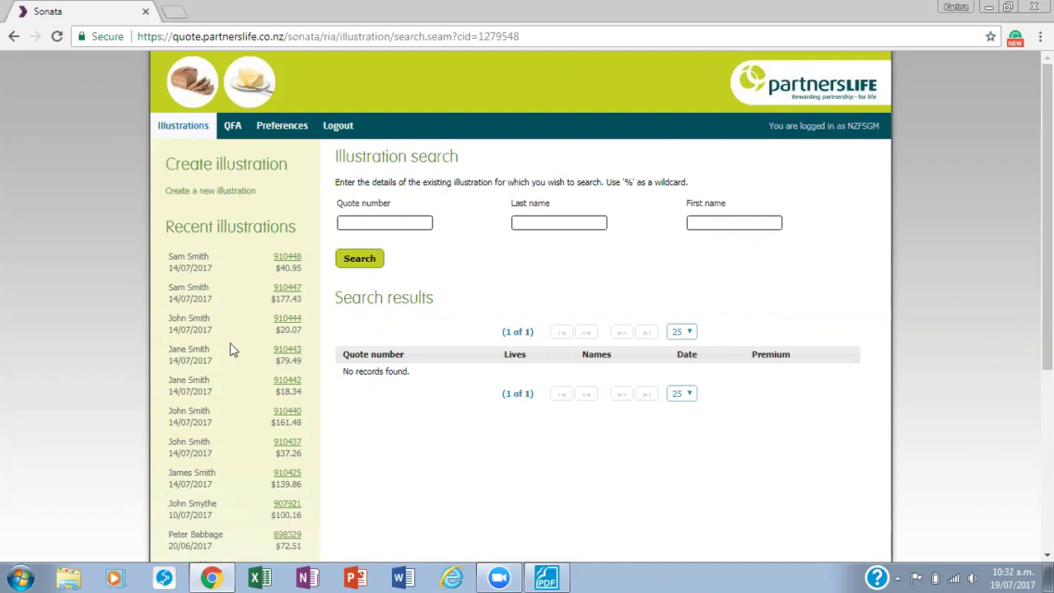
Step: Create a new illustration and set its payment frequency to Weekly
left_click(243, 194)
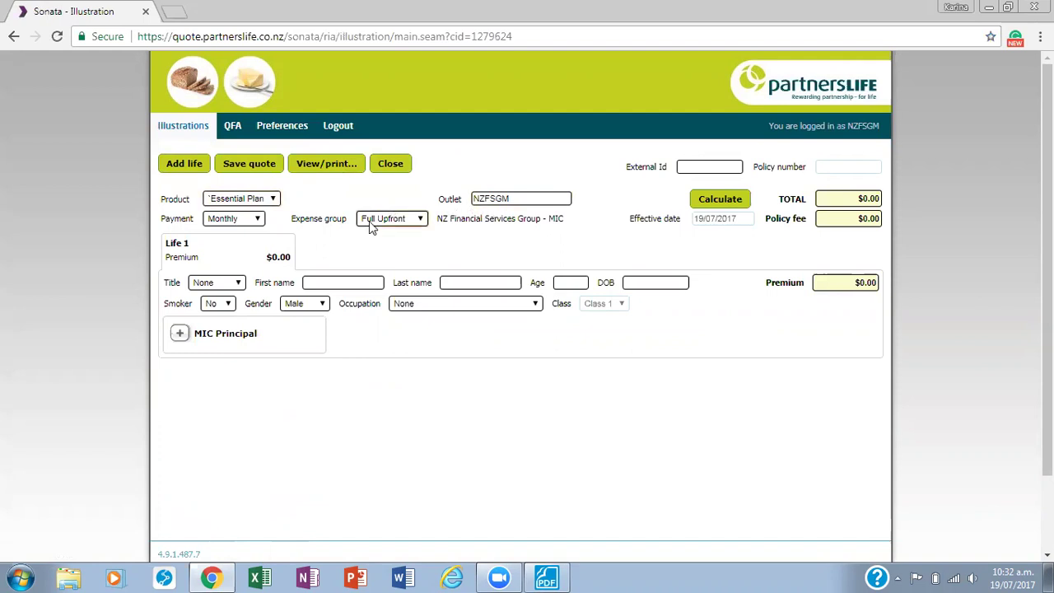
left_click(236, 220)
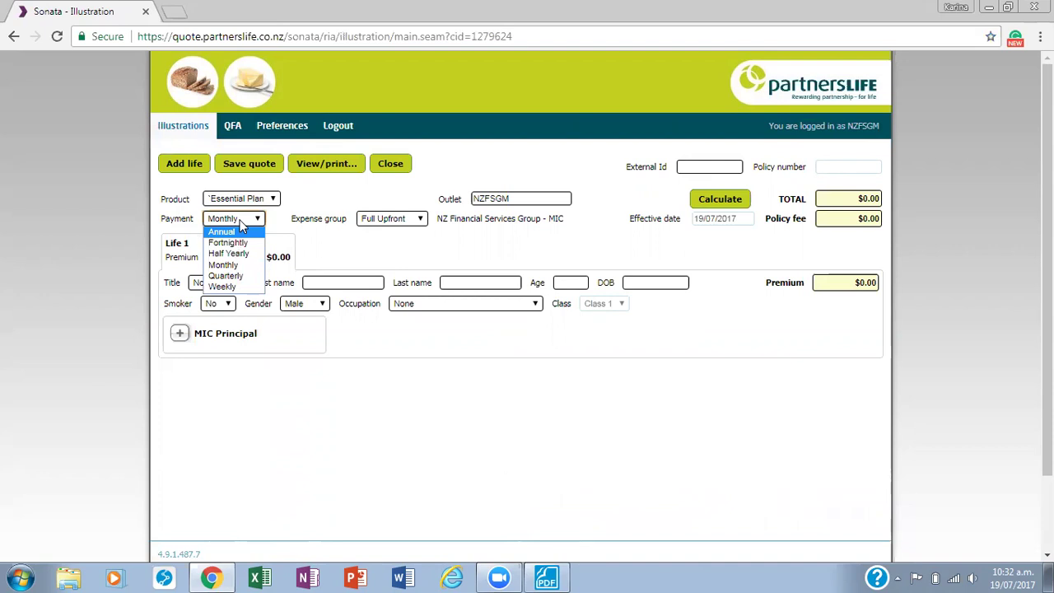
left_click(238, 288)
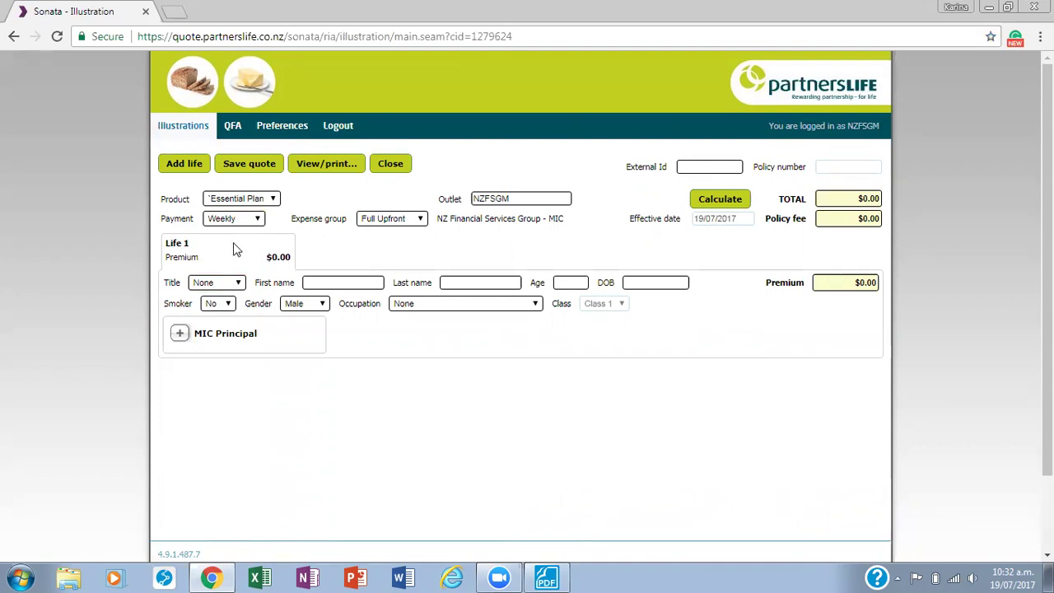
Step: Give the first life the title Mr, enter the client's first and last name, and set the age to 38
left_click(231, 284)
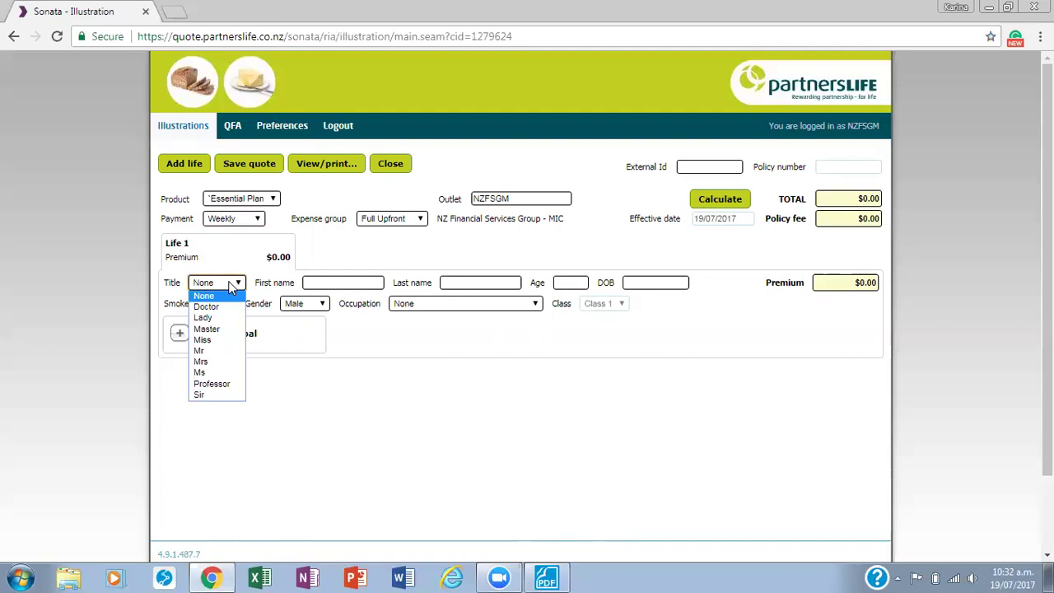
left_click(205, 354)
left_click(375, 283)
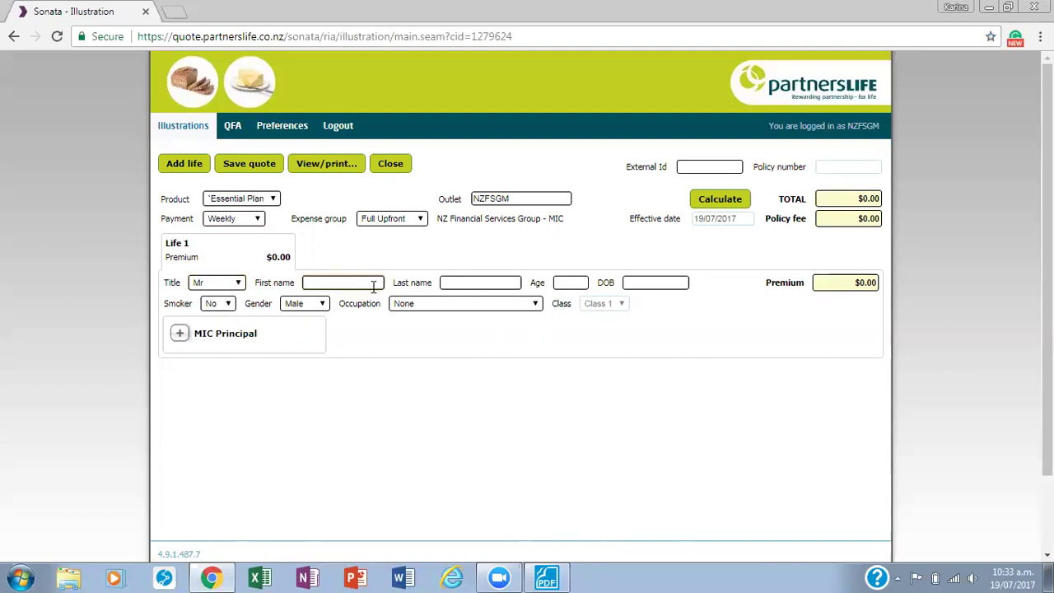
type("John")
key("Tab")
type("Smith")
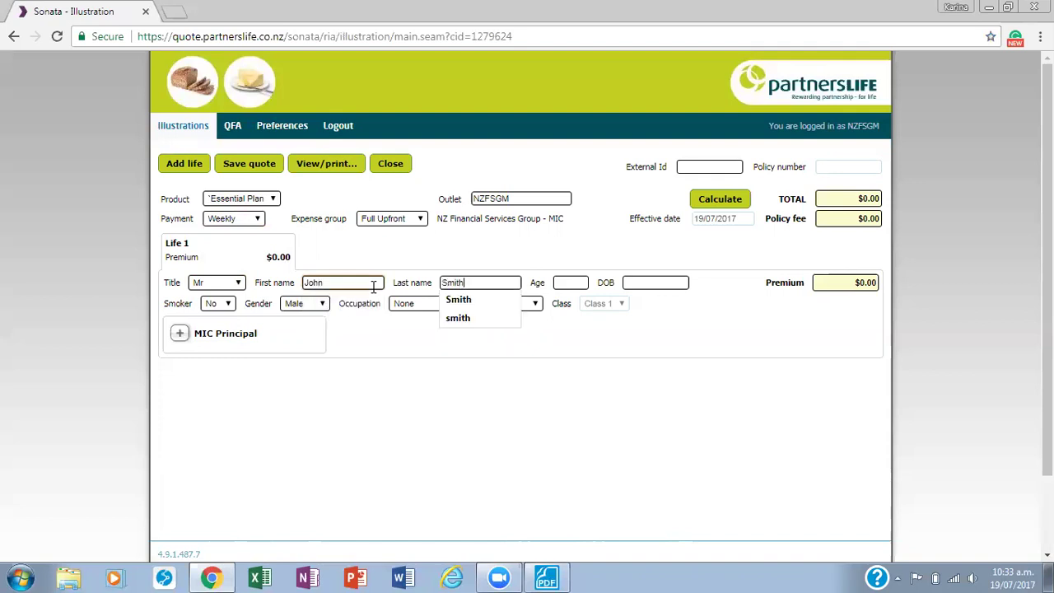
key("Tab")
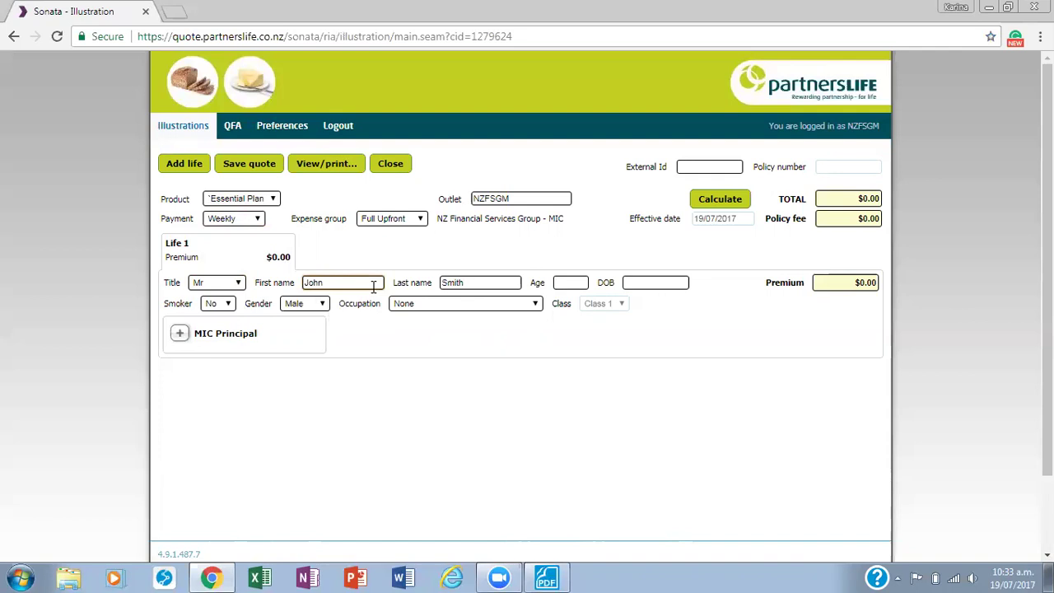
type("38")
left_click(635, 281)
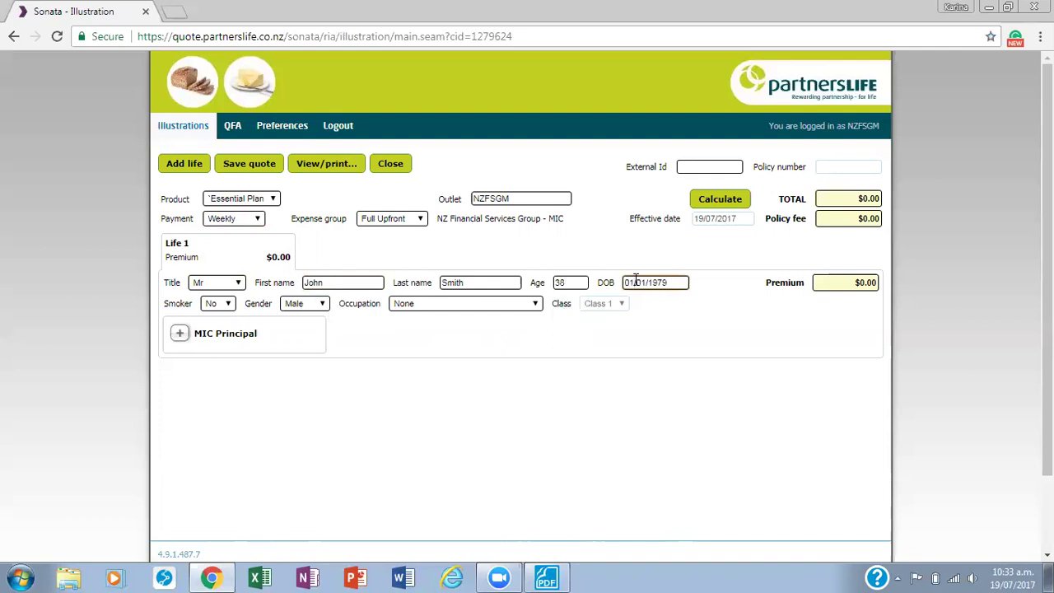
left_click(579, 280)
Step: Set the first life to smoker No, gender Male and occupation 3 Skilled Manual
left_click(227, 304)
left_click(222, 318)
left_click(305, 304)
left_click(309, 328)
left_click(450, 305)
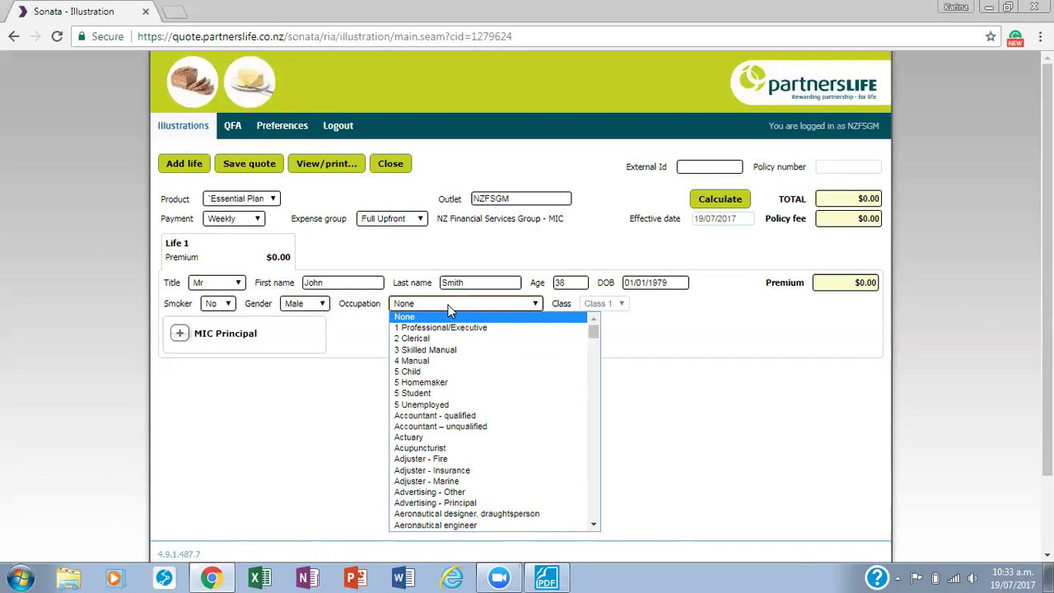
left_click(443, 350)
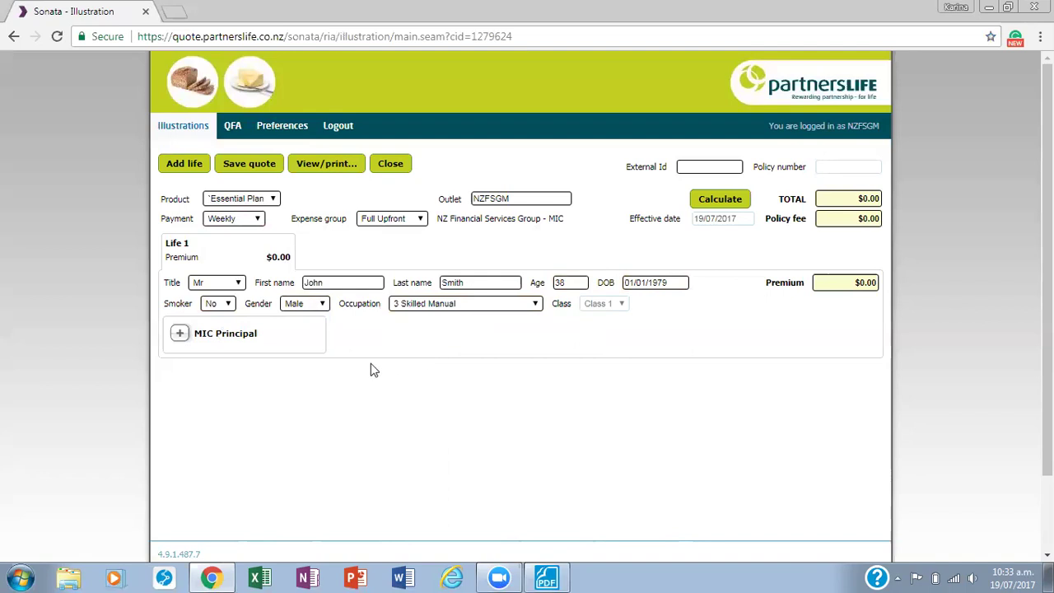
Step: Add MIC Principal cover of 500000 and MIC Repayment cover of 2500 to the first life and calculate the premium
left_click(180, 337)
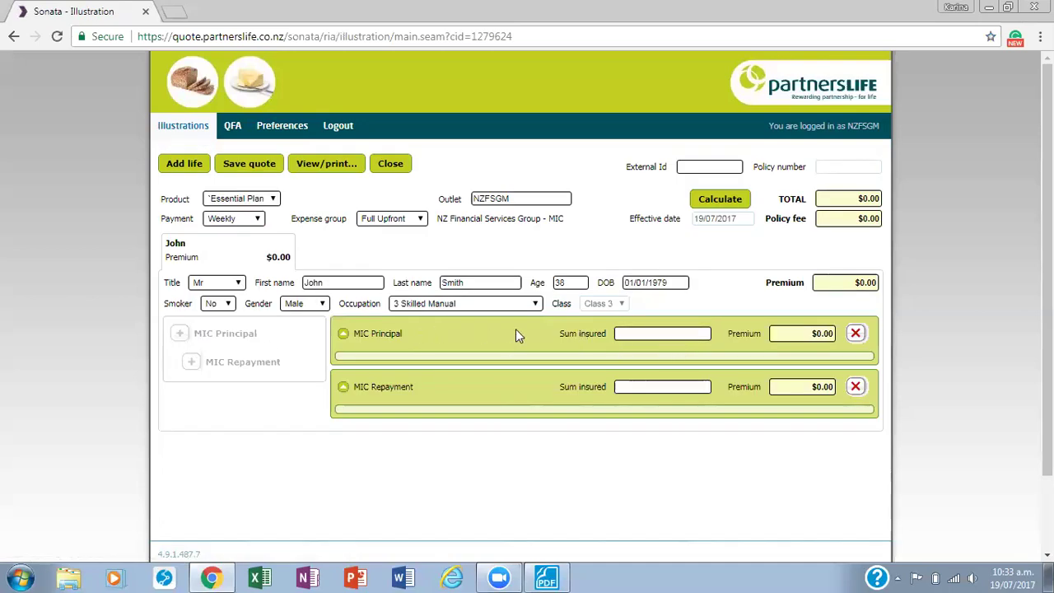
left_click(634, 336)
type("500000")
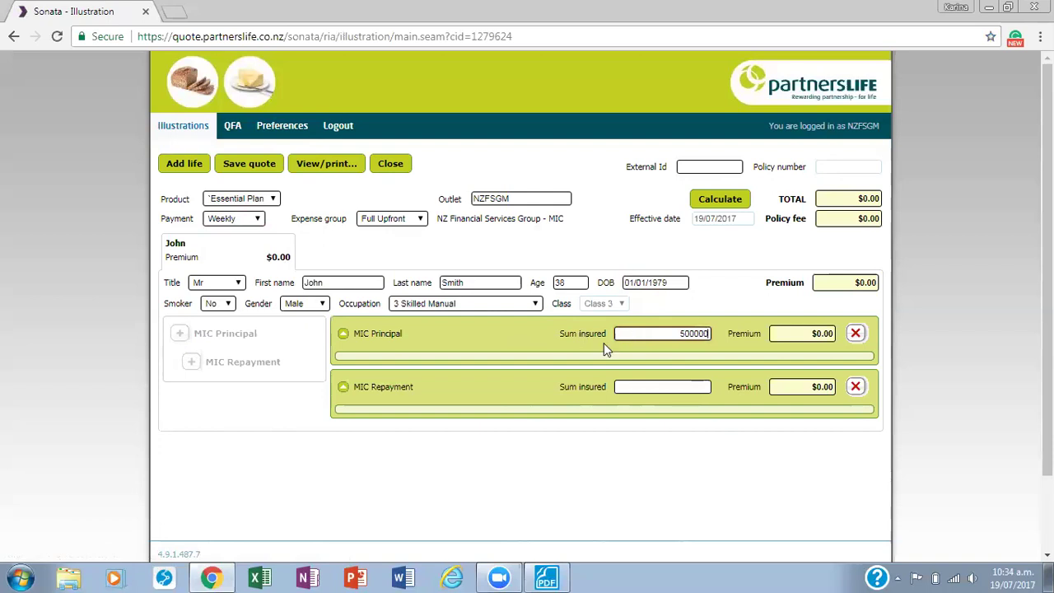
left_click(631, 386)
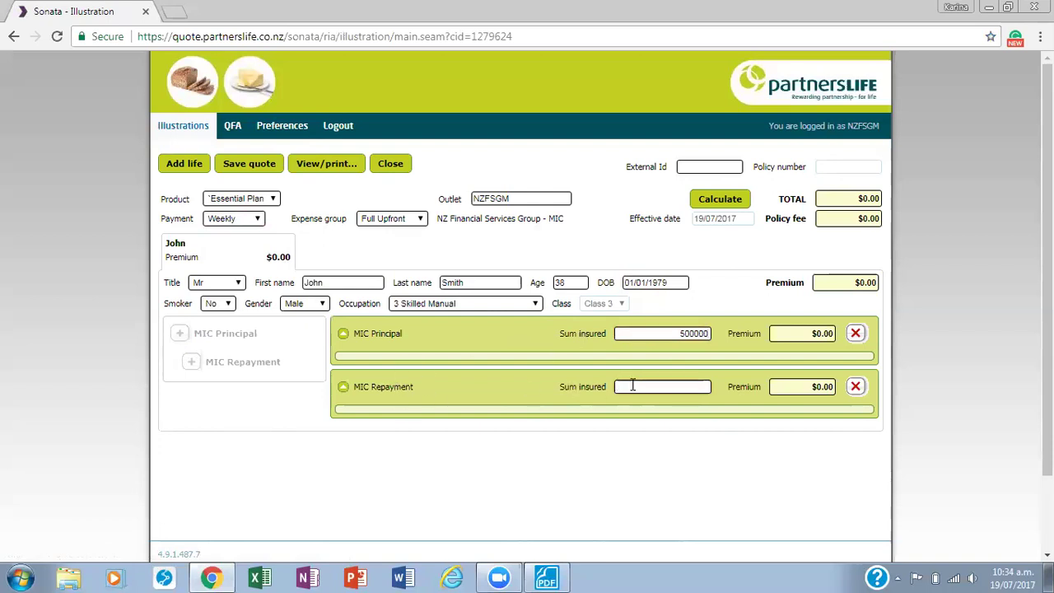
type("2500")
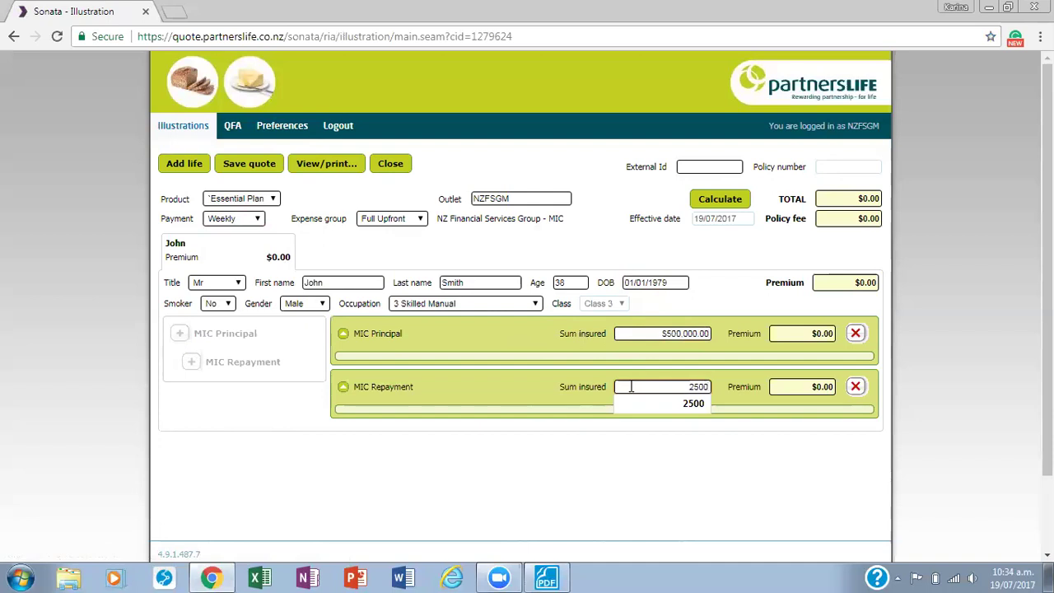
left_click(721, 200)
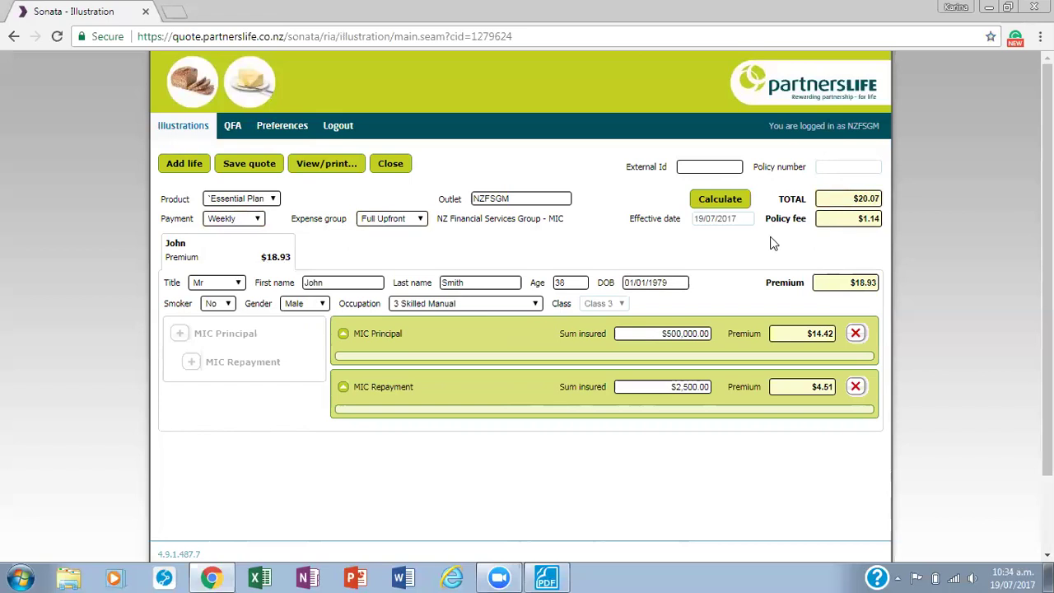
Step: Set the payment frequency to Monthly and recalculate the premium
left_click(256, 221)
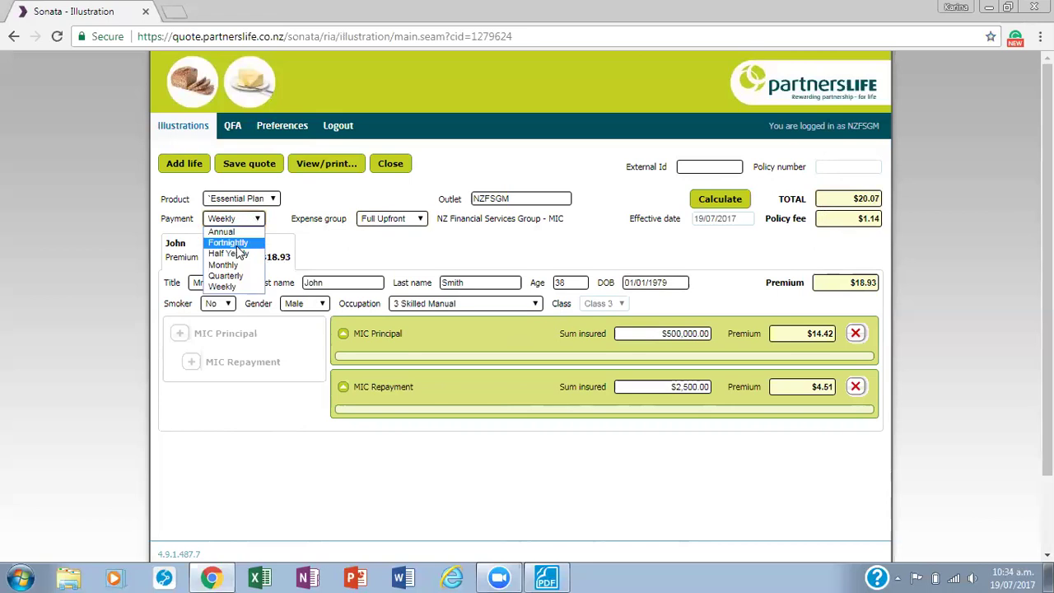
left_click(233, 266)
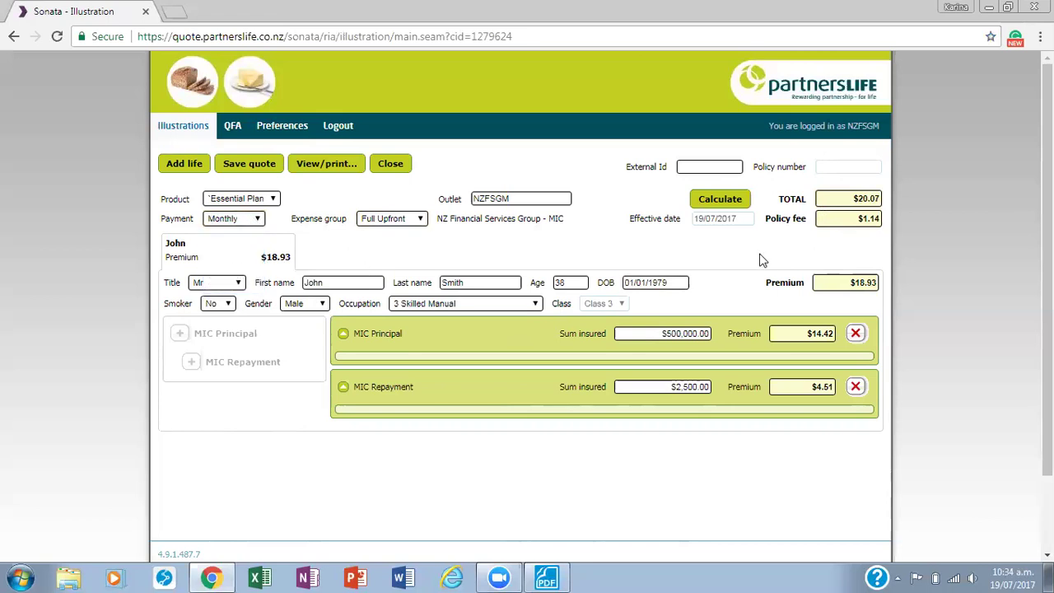
left_click(741, 199)
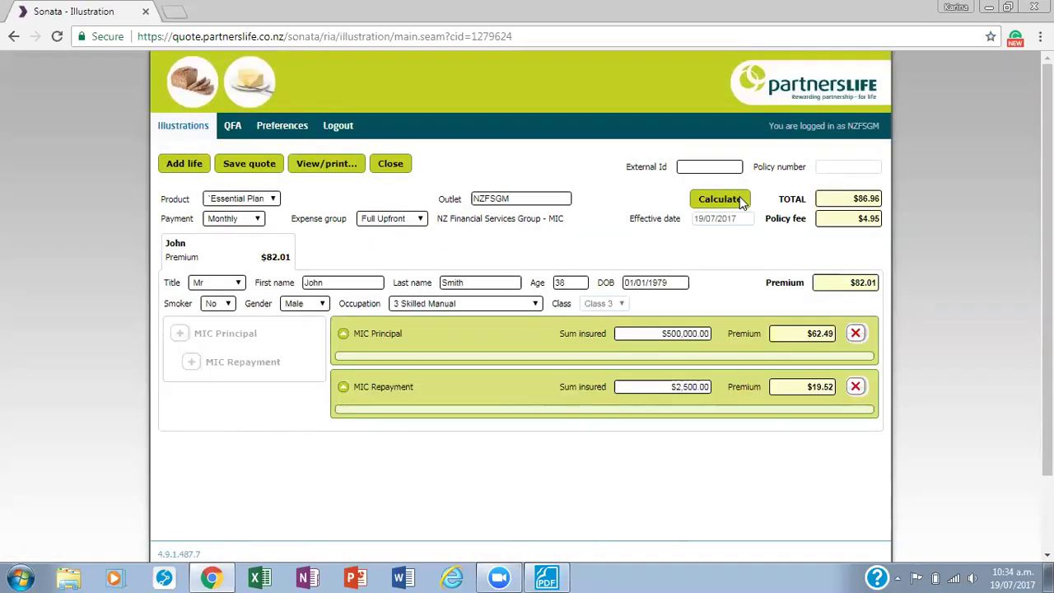
Step: Return the payment frequency to Weekly and recalculate the premium
left_click(250, 228)
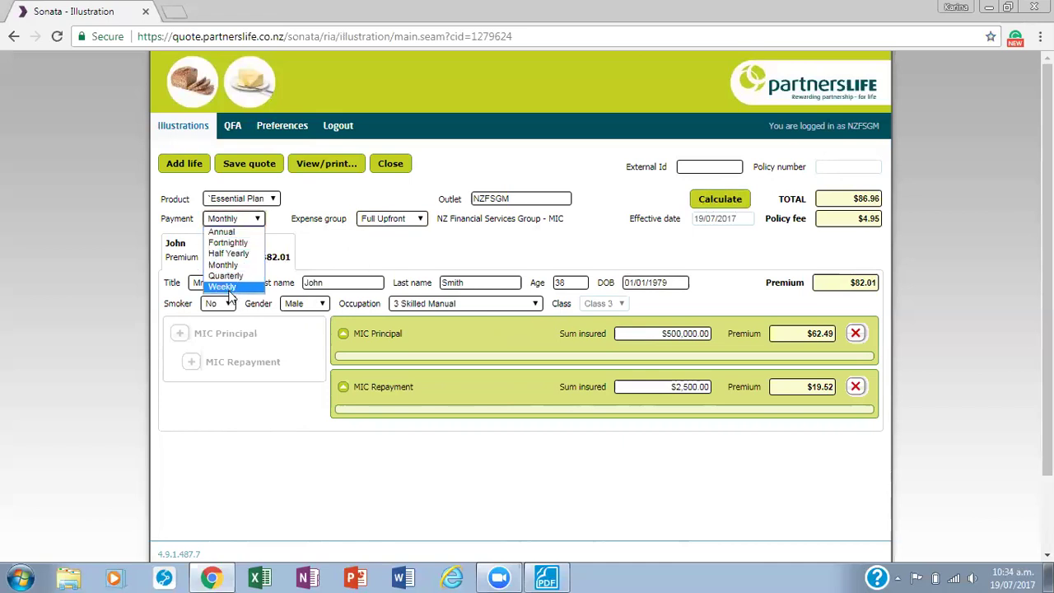
left_click(230, 290)
left_click(718, 200)
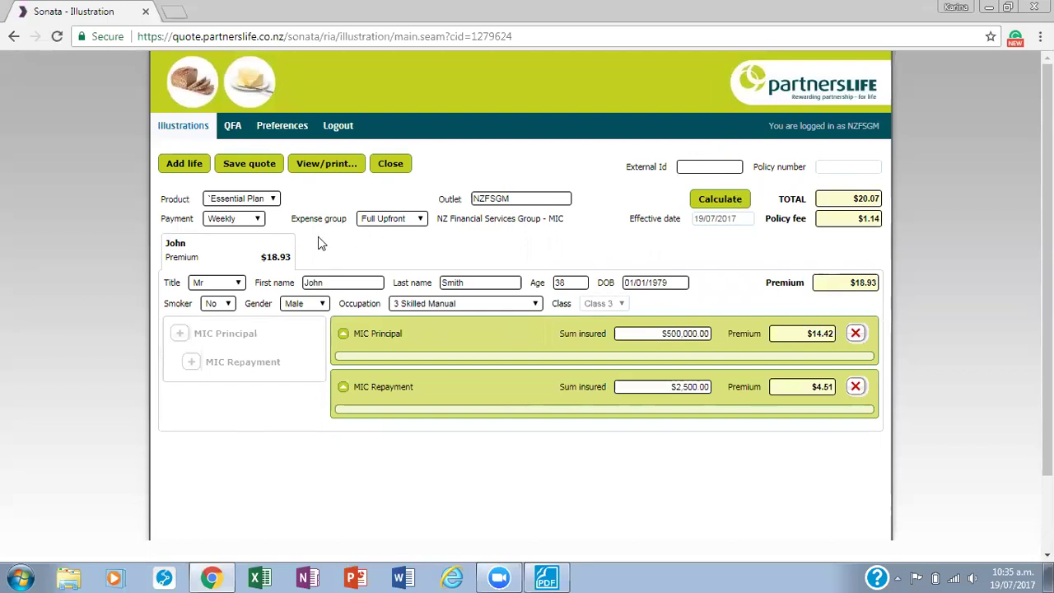
Step: Add a second life with title Mrs, the client's first and last name, age 37 and occupation 2 Clerical
left_click(188, 165)
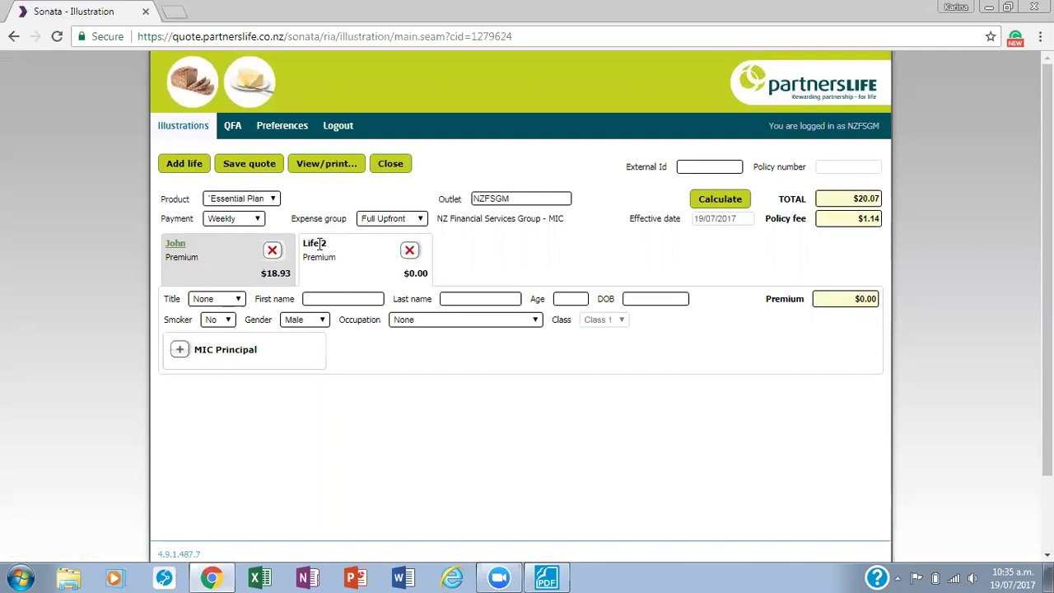
left_click(237, 300)
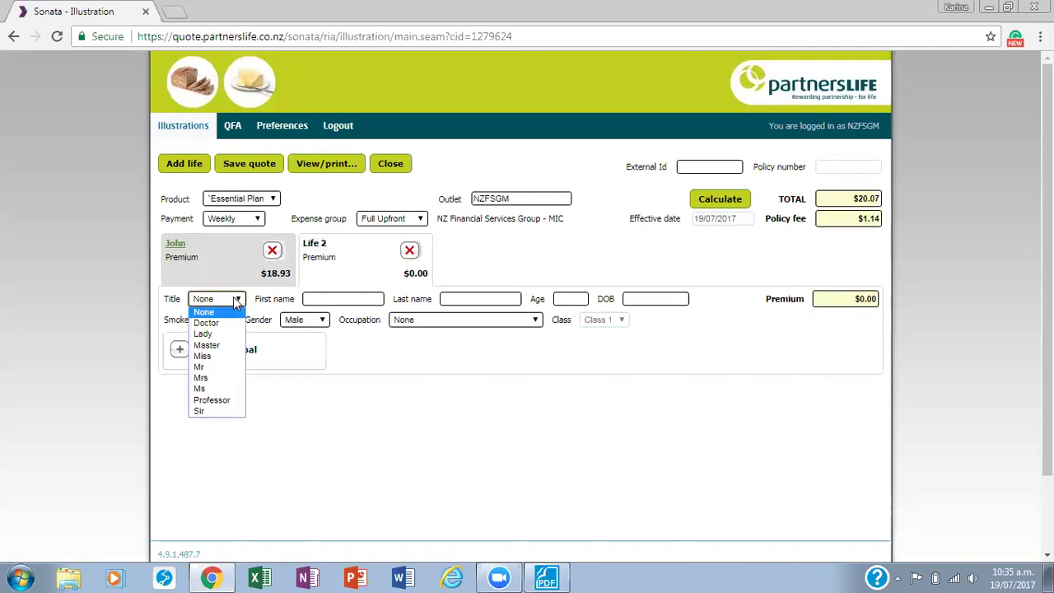
left_click(203, 378)
left_click(333, 300)
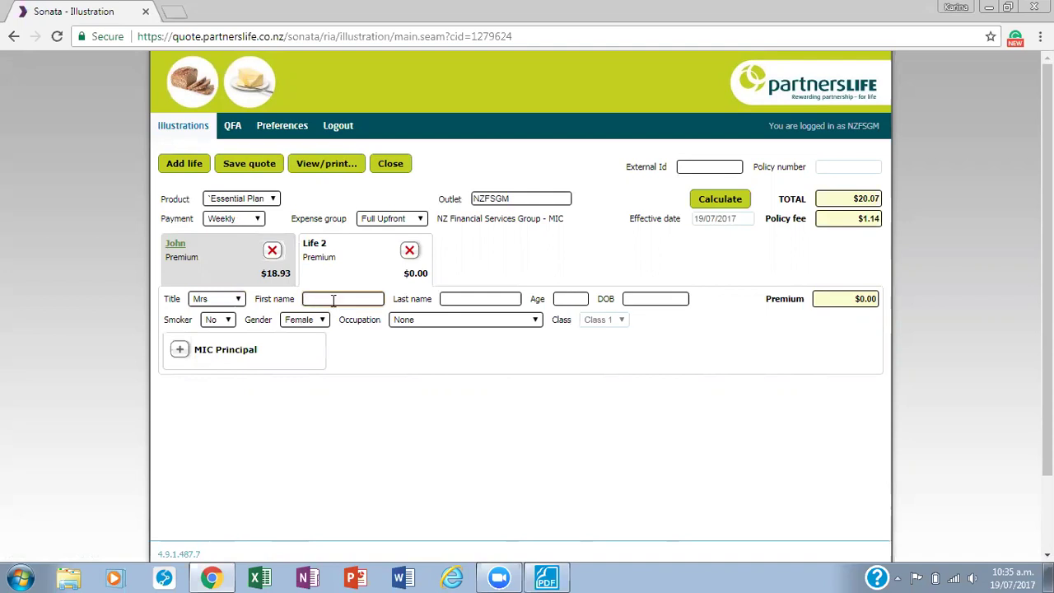
type("Jane")
key("Tab")
type("Smith")
key("Tab")
type("37")
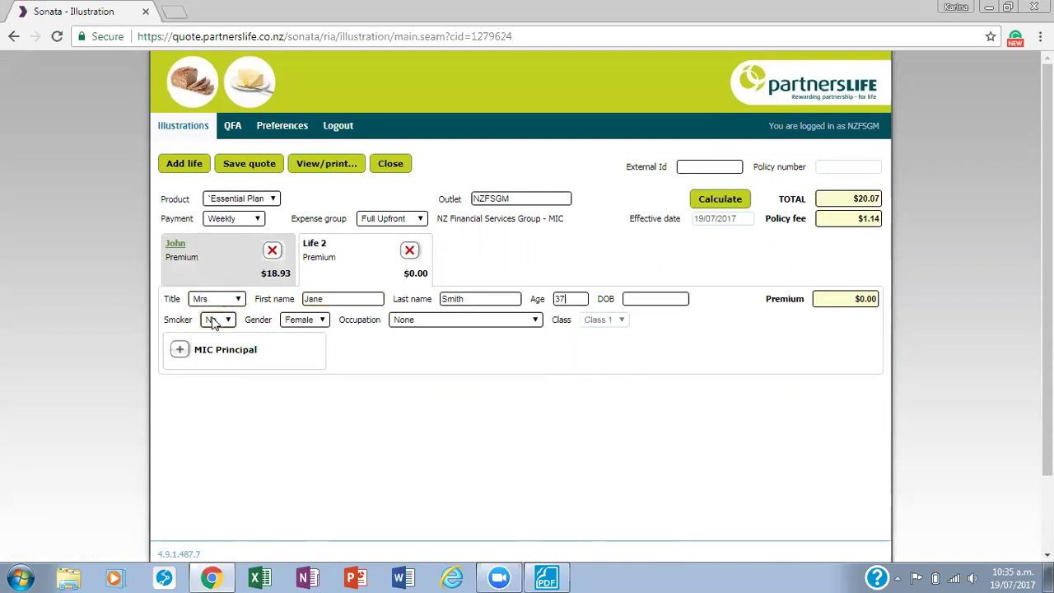
left_click(416, 320)
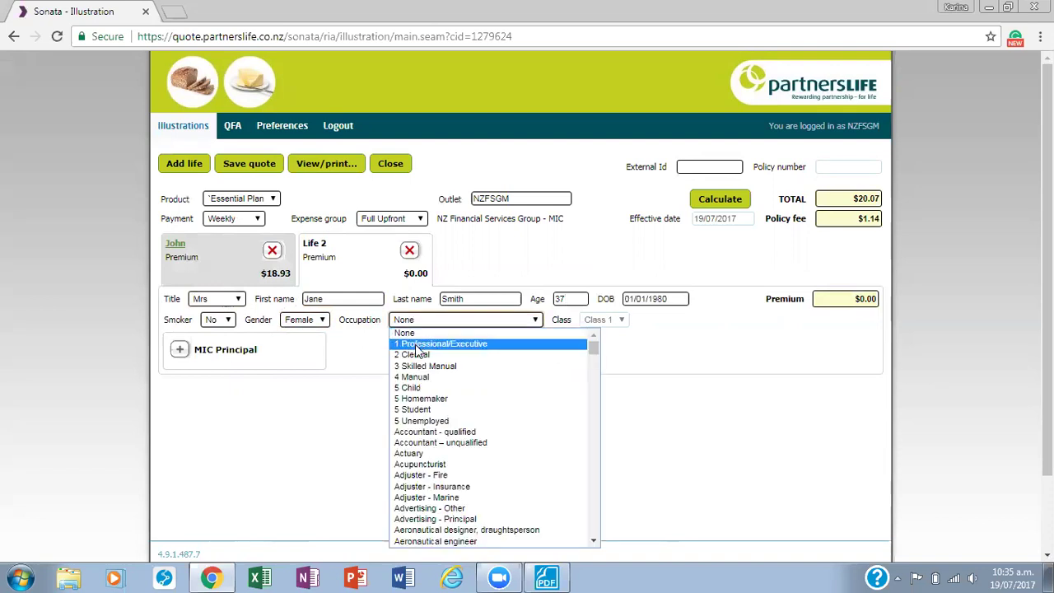
left_click(416, 356)
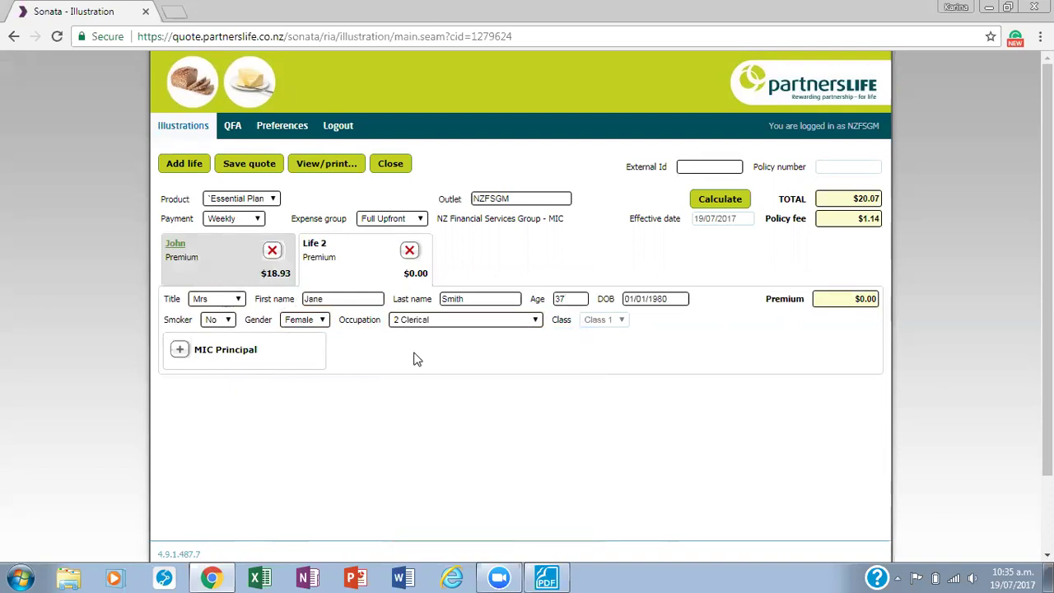
Step: Add MIC Principal cover of 500000 and MIC Repayment cover of 2500 to the second life and calculate the total premium
left_click(178, 352)
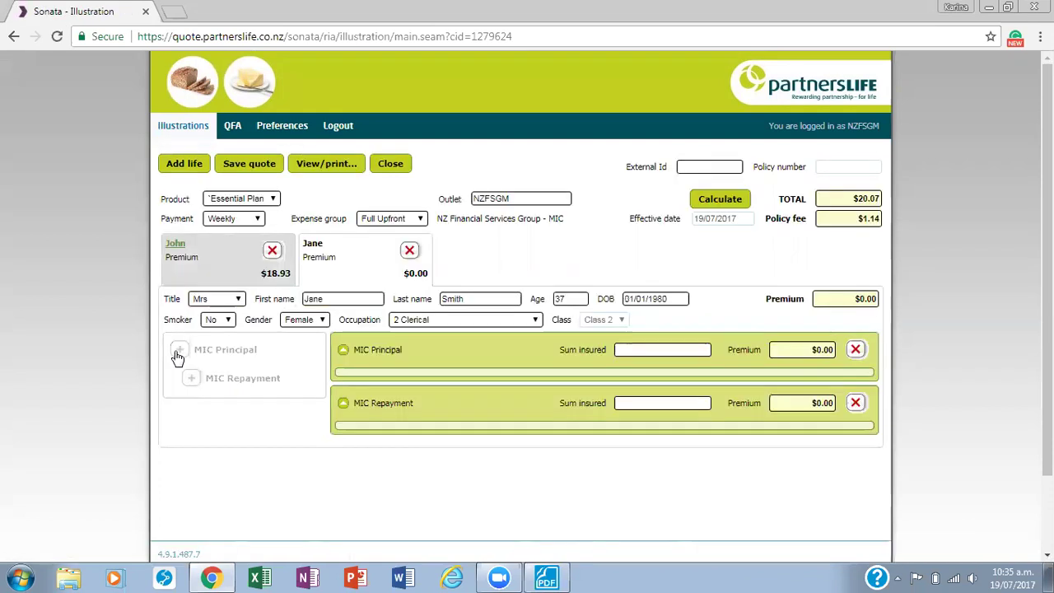
left_click(651, 352)
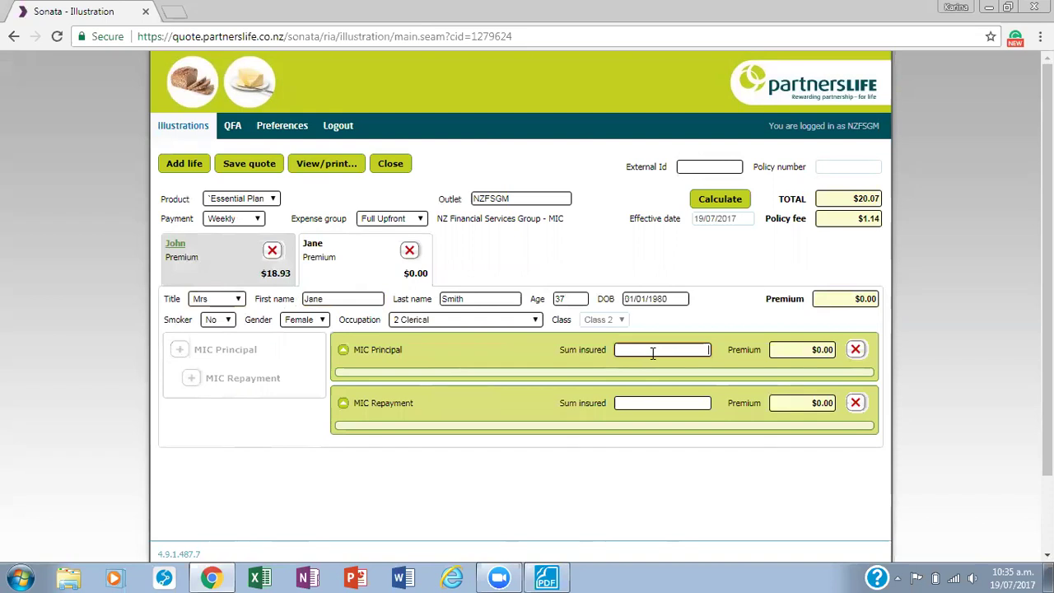
type("500000")
left_click(654, 402)
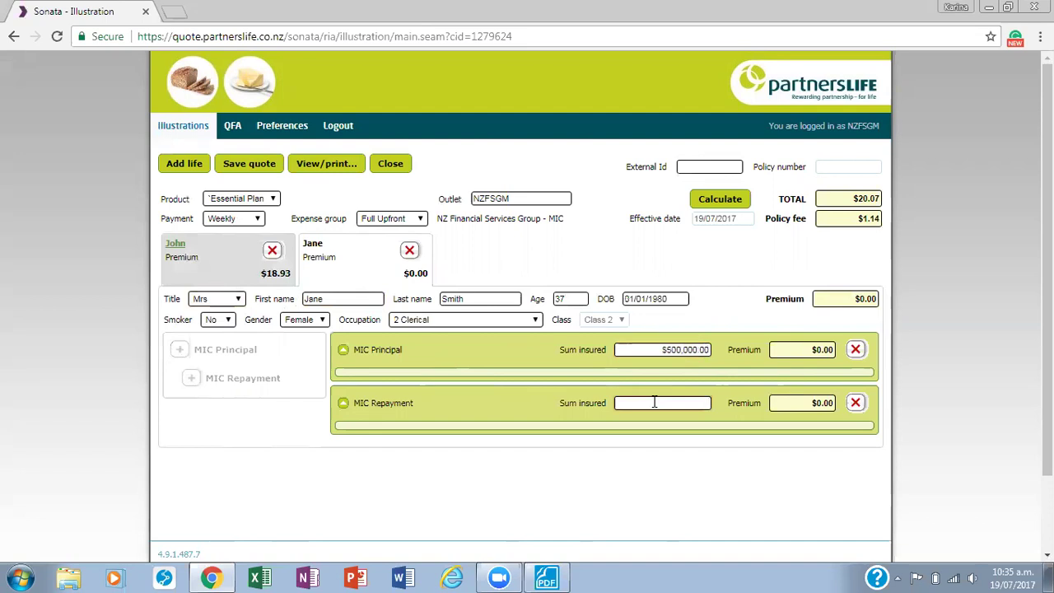
type("2500")
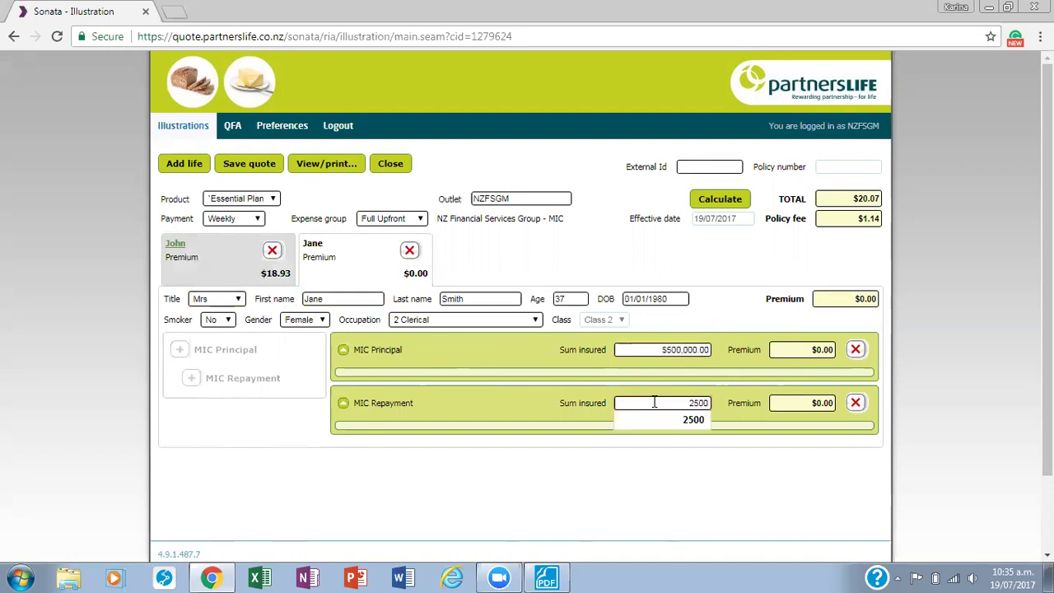
left_click(704, 203)
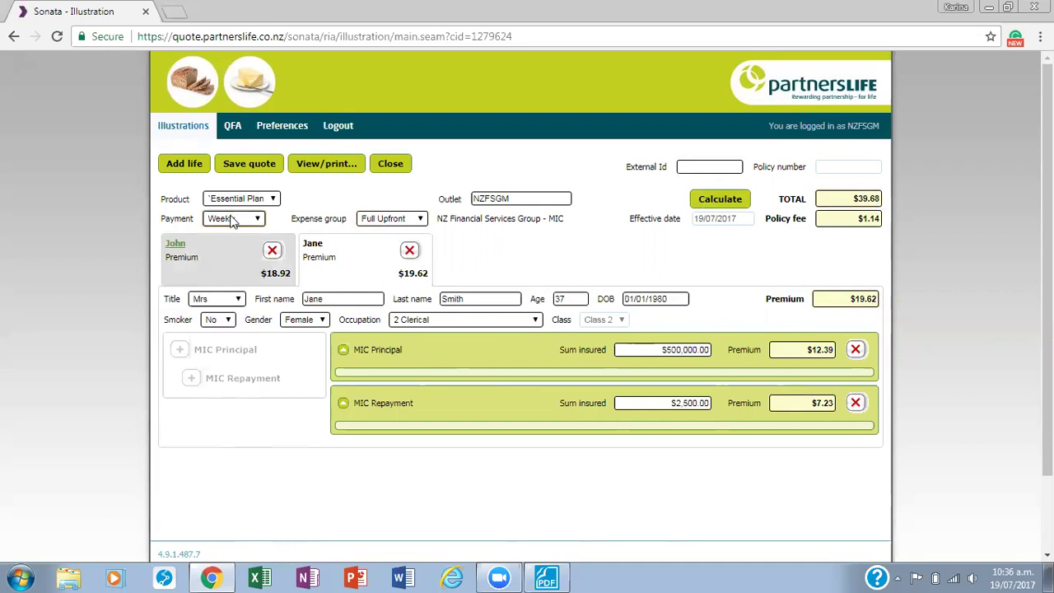
Step: Save the quote and open its printable illustration document
left_click(261, 169)
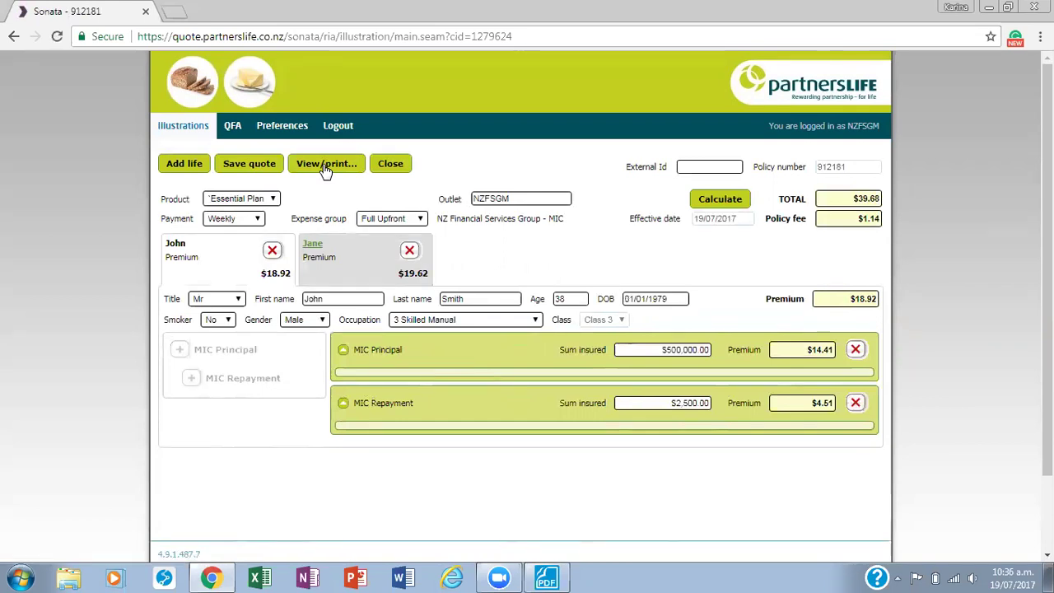
left_click(325, 165)
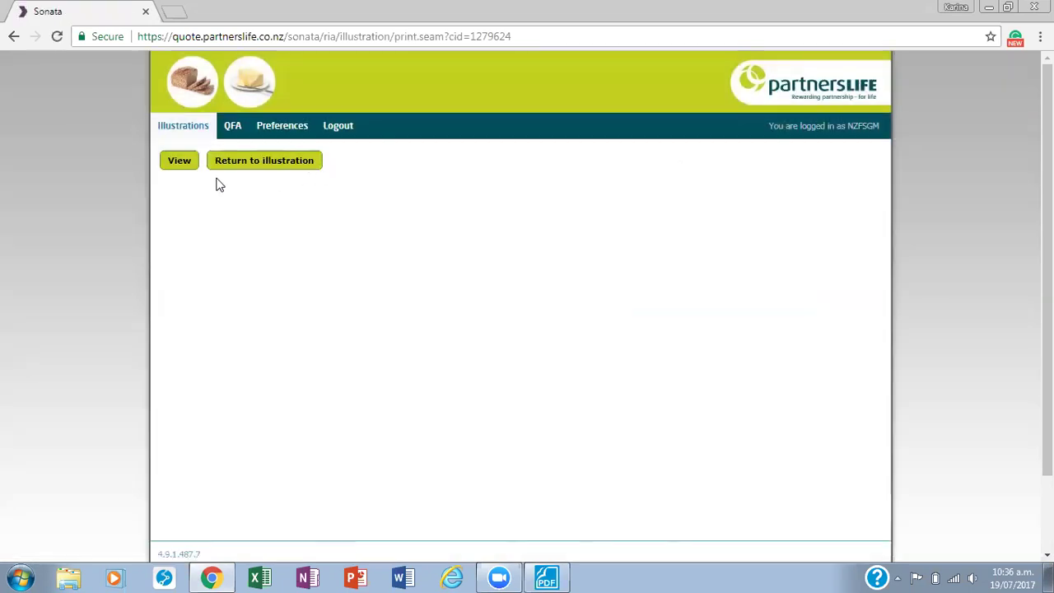
left_click(179, 160)
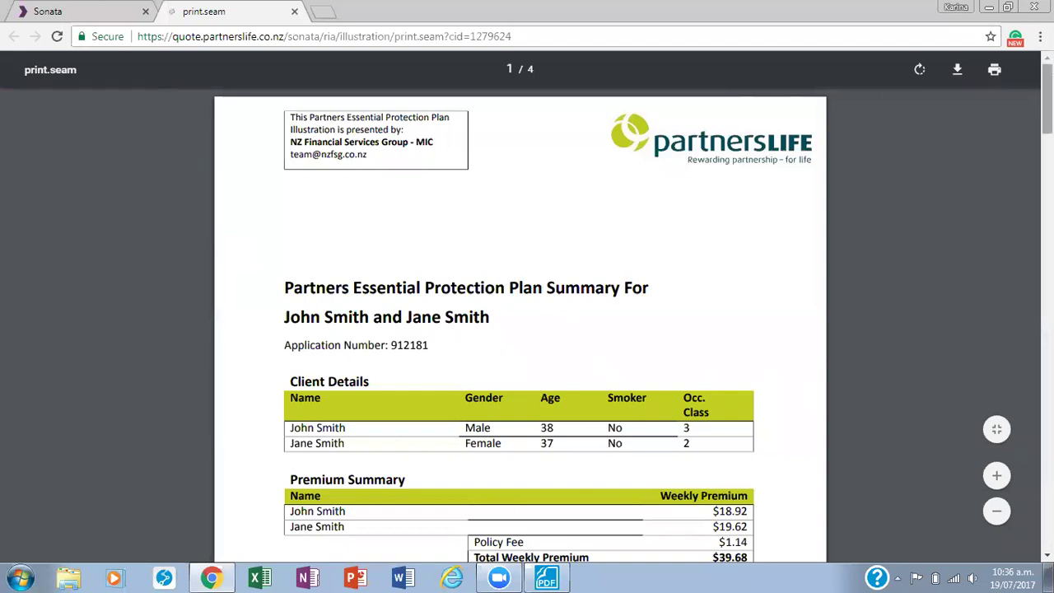
Step: Review the illustration's client details, premium summary, benefit summary, projections and policy terms
scroll(639, 81, "down", 2)
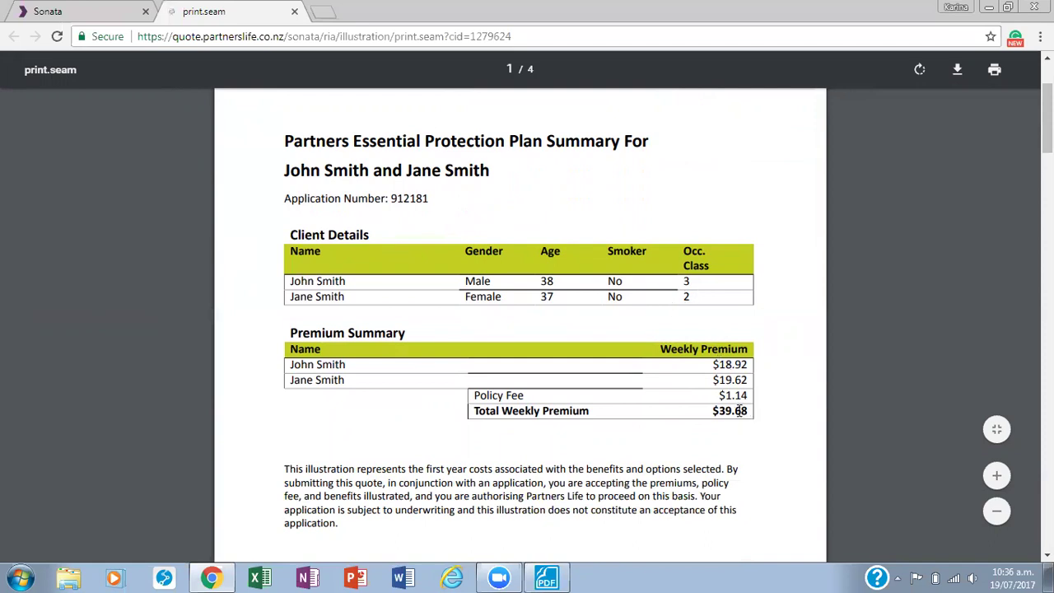
scroll(520, 321, "down", 6)
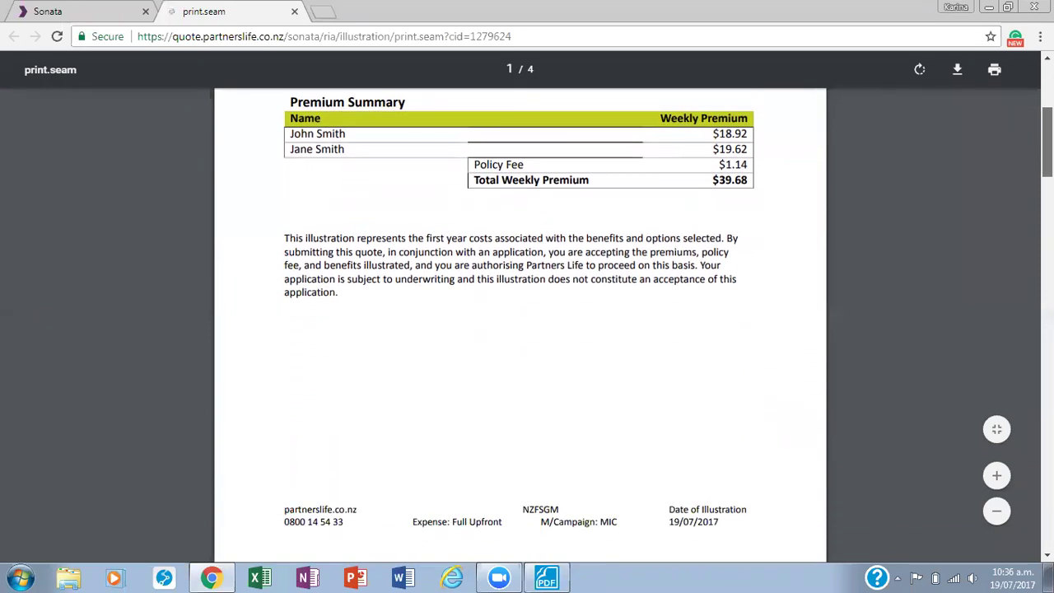
scroll(521, 321, "down", 3)
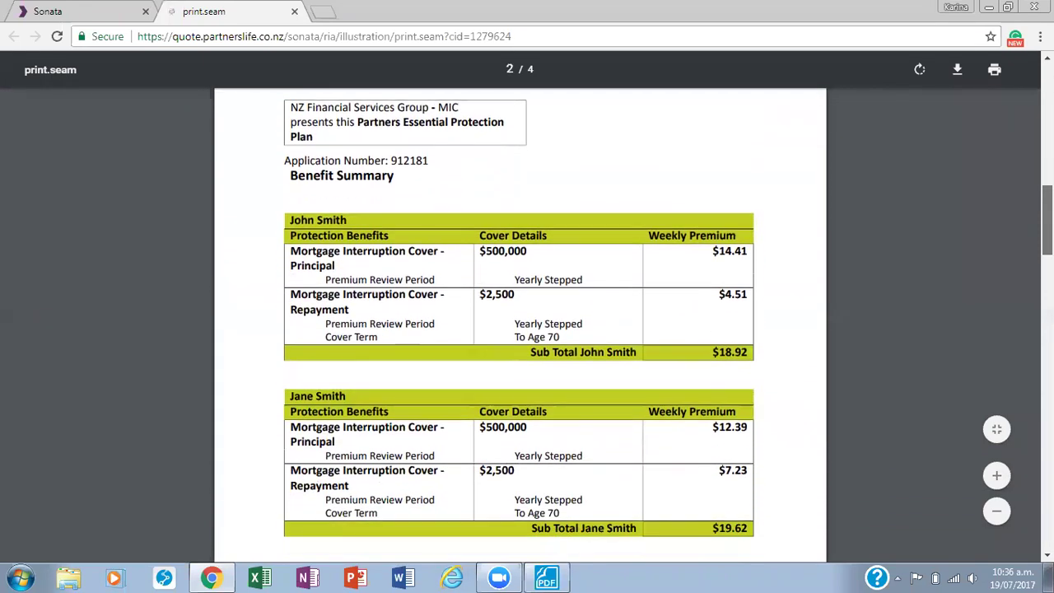
scroll(559, 249, "down", 1)
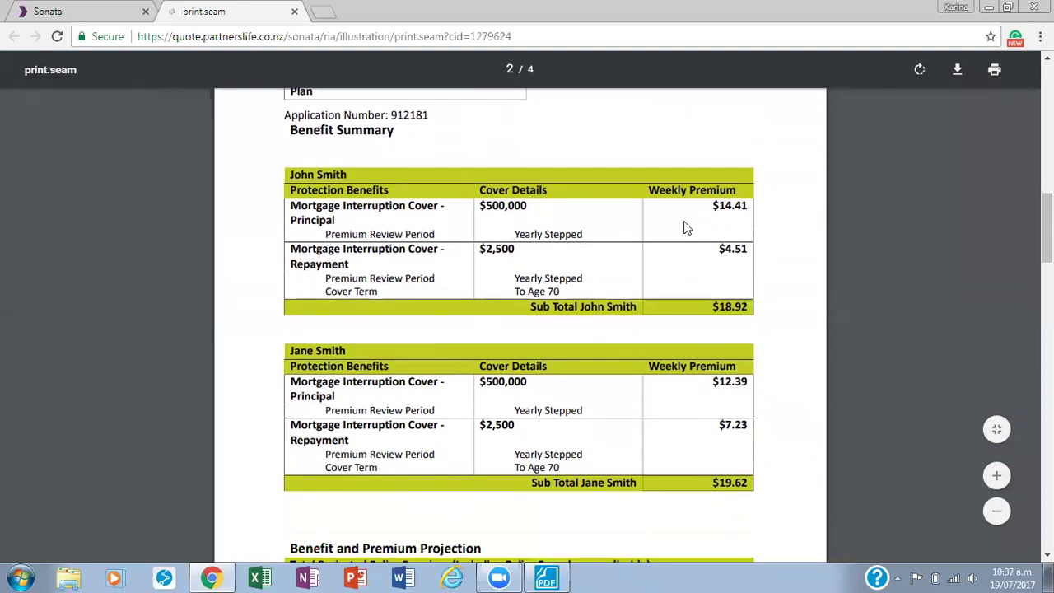
scroll(1048, 228, "down", 5)
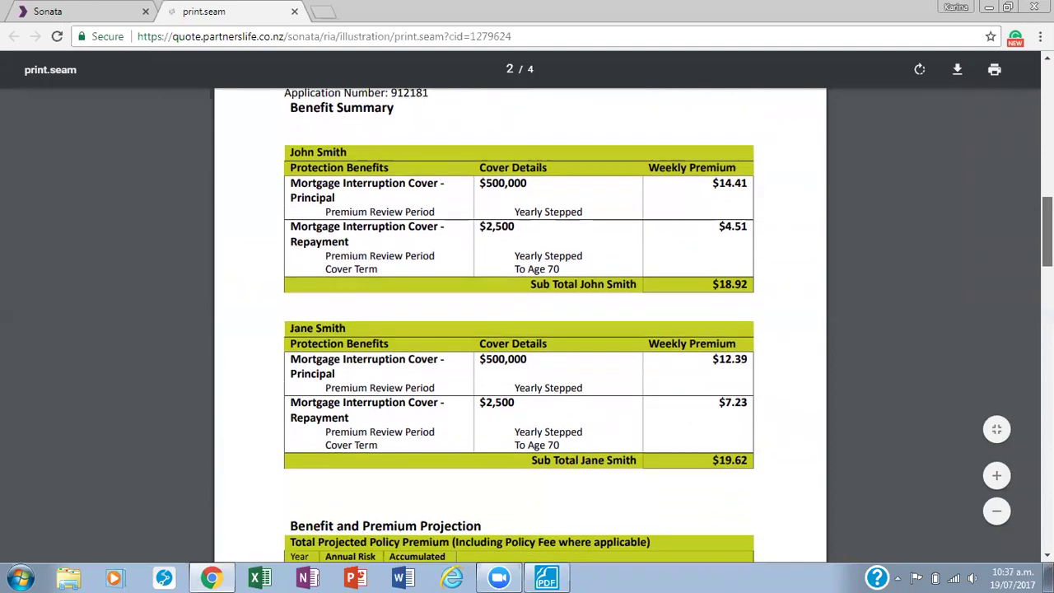
scroll(519, 309, "down", 5)
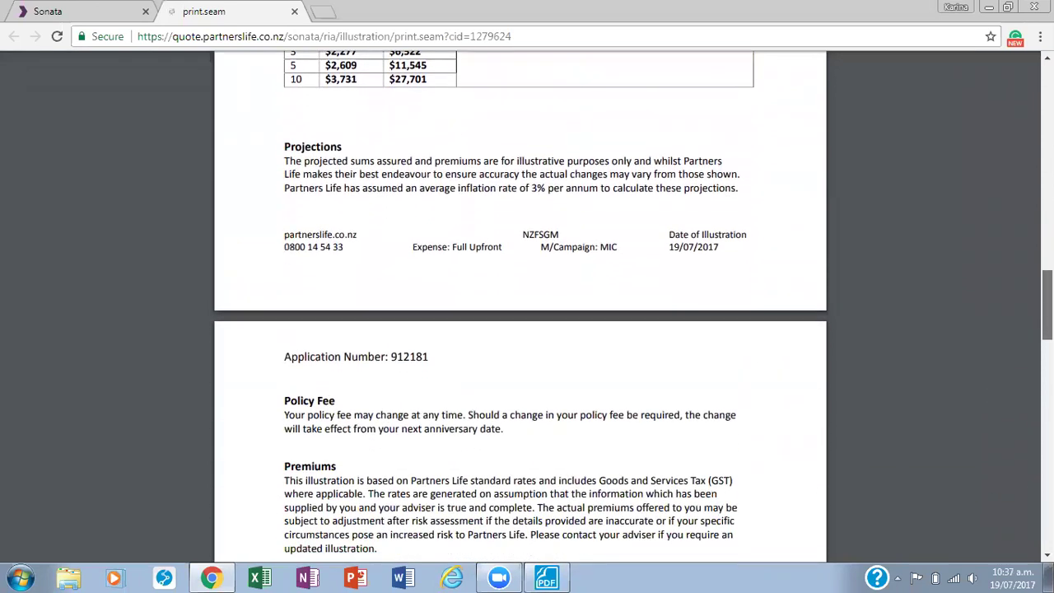
scroll(520, 309, "down", 3)
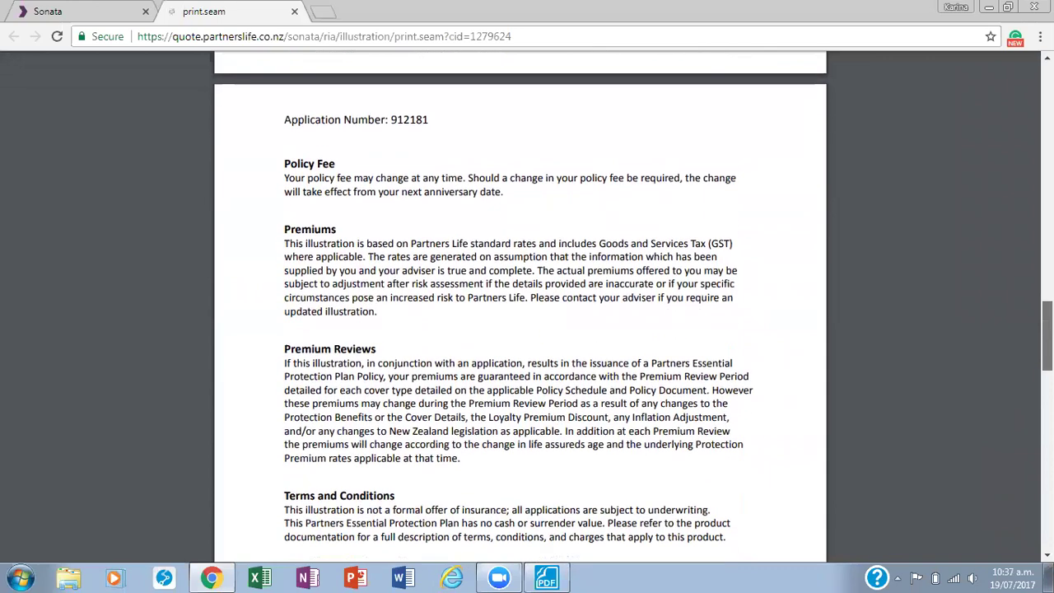
scroll(519, 308, "down", 3)
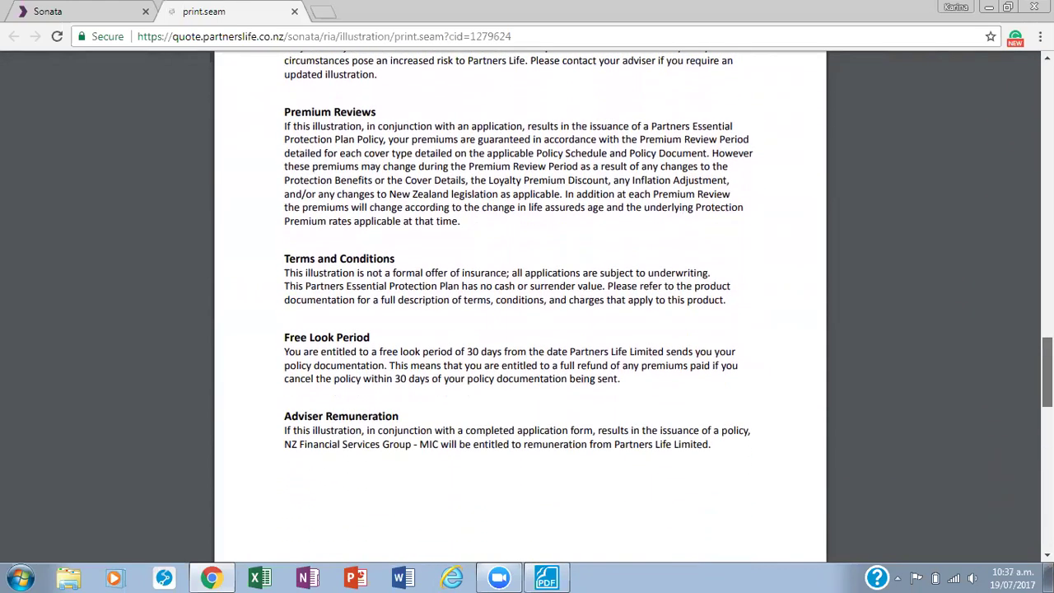
scroll(519, 309, "down", 3)
scroll(520, 309, "down", 3)
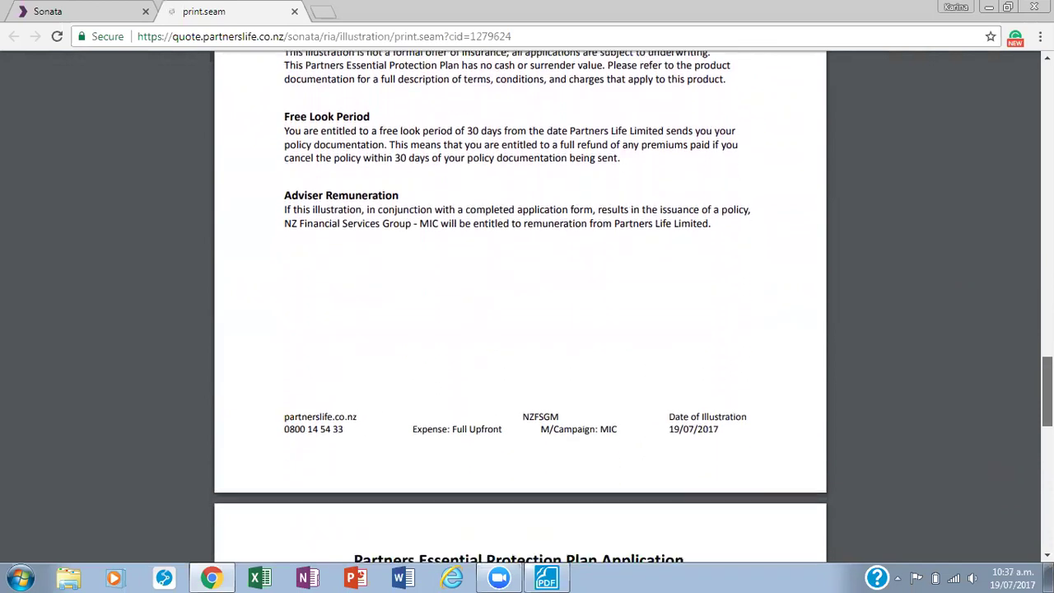
Step: Examine the Certificate of Insurance page, including the life assured details, commencement of cover, what is covered and the adviser signature line
scroll(520, 309, "down", 4)
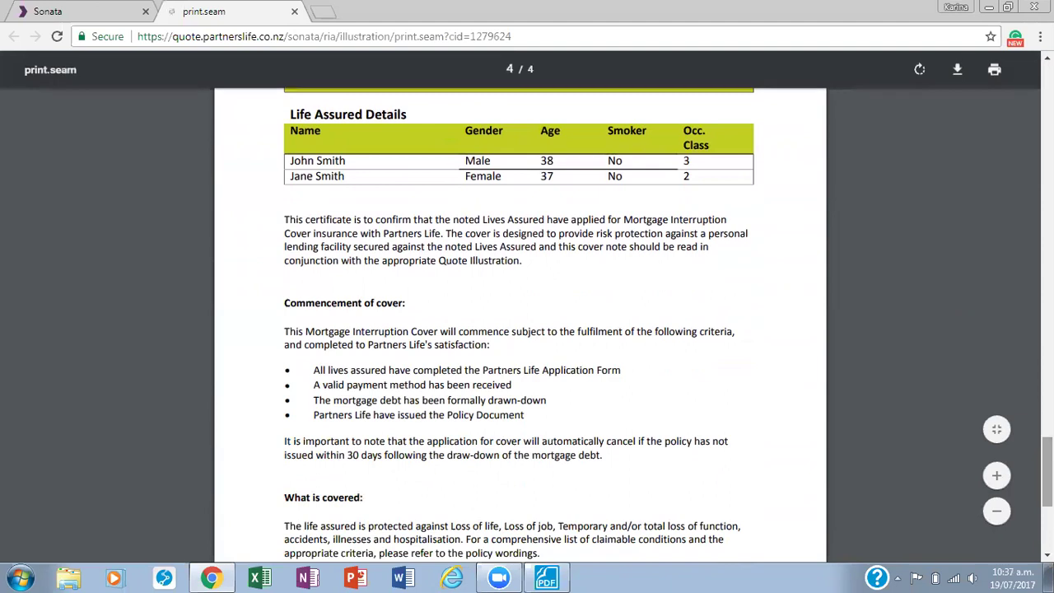
scroll(519, 326, "up", 2)
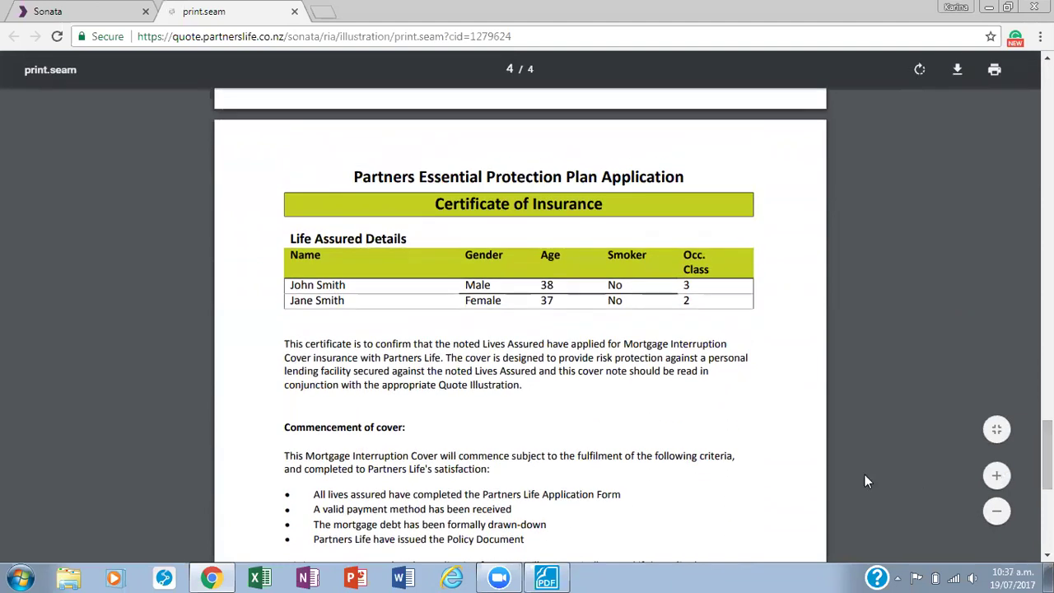
scroll(864, 476, "down", 1)
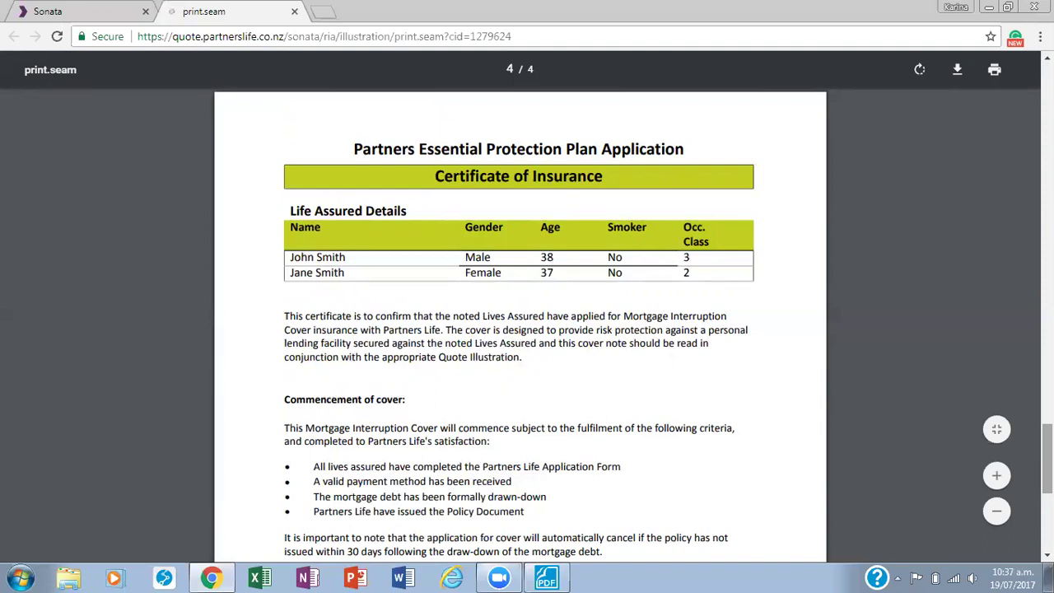
scroll(519, 321, "down", 5)
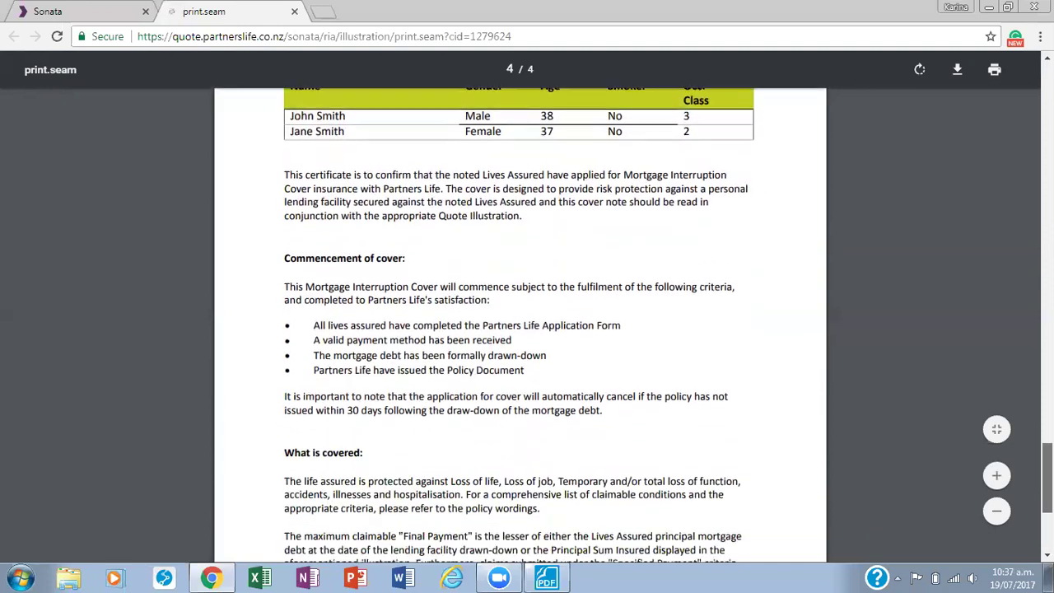
scroll(519, 321, "up", 5)
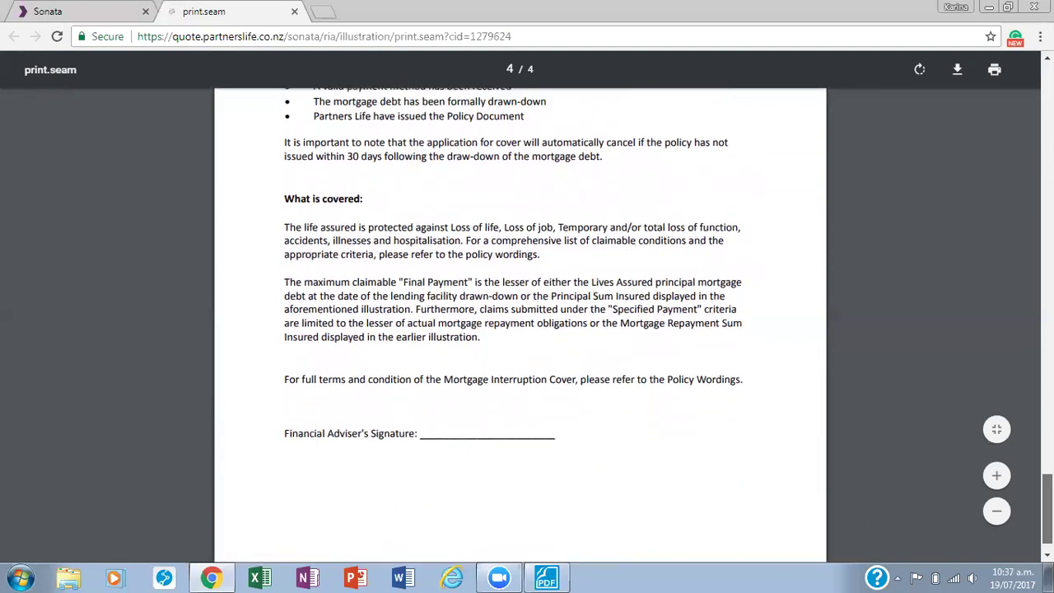
scroll(890, 289, "up", 2)
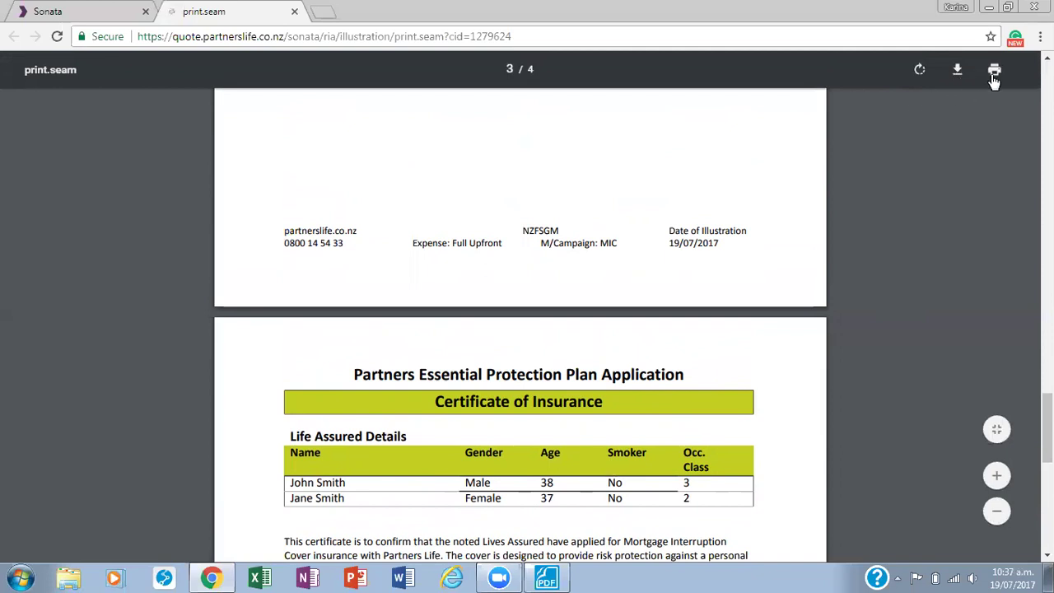
Step: Open the print settings for the illustration and set the destination to Save as PDF
left_click(995, 72)
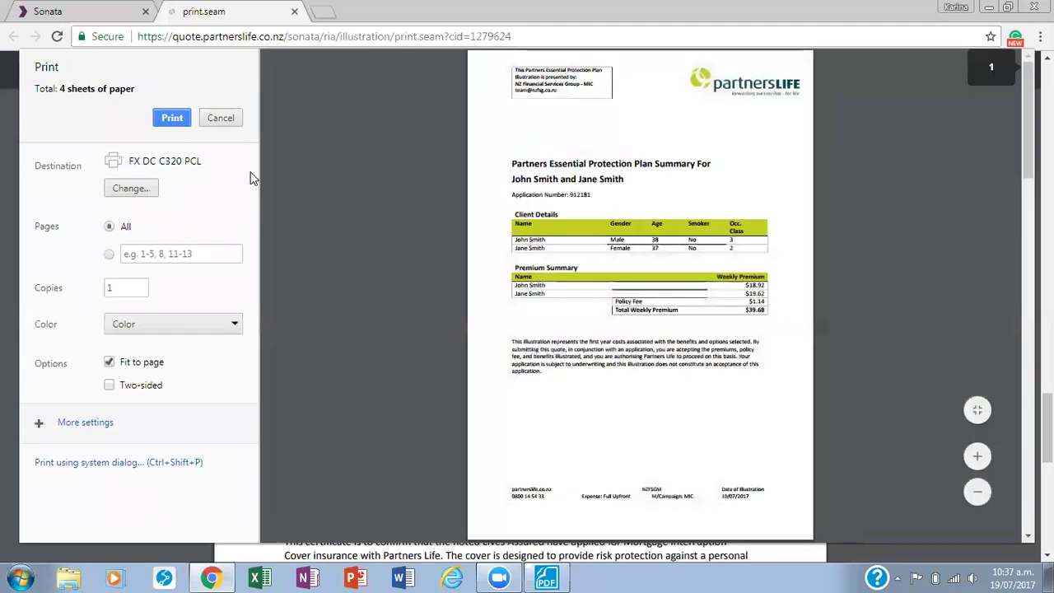
left_click(137, 189)
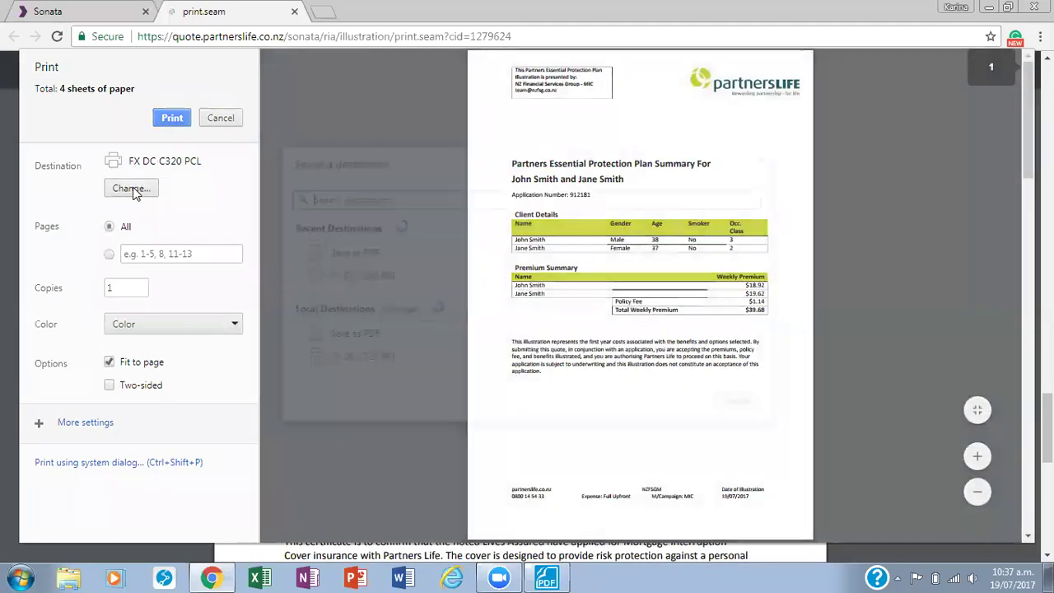
left_click(330, 172)
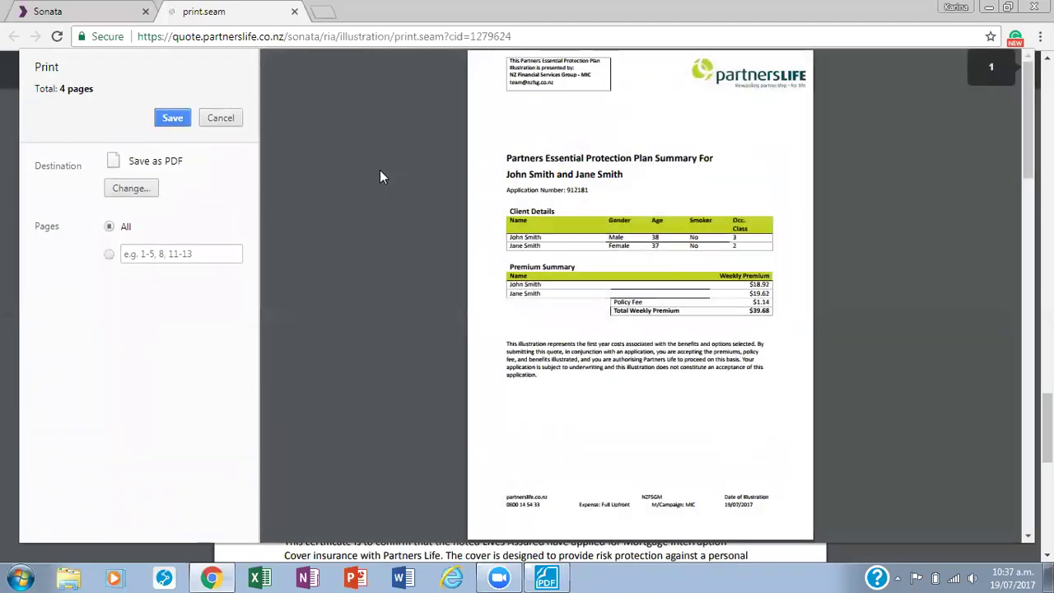
Step: Save the illustration PDF to the Desktop, naming the file with both clients' names followed by 19.7.17
left_click(173, 123)
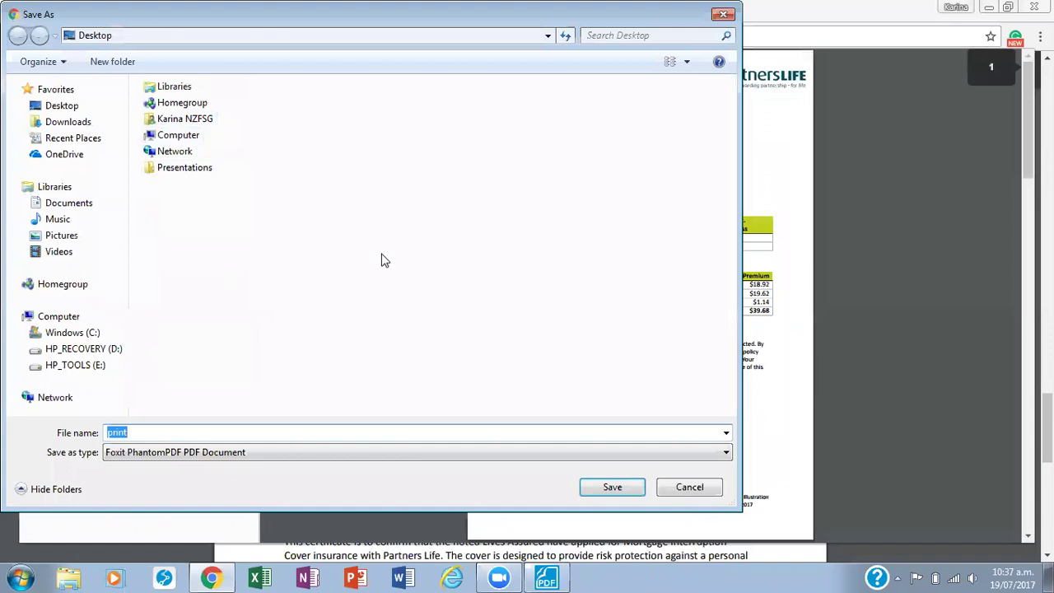
type("Jane And Jo")
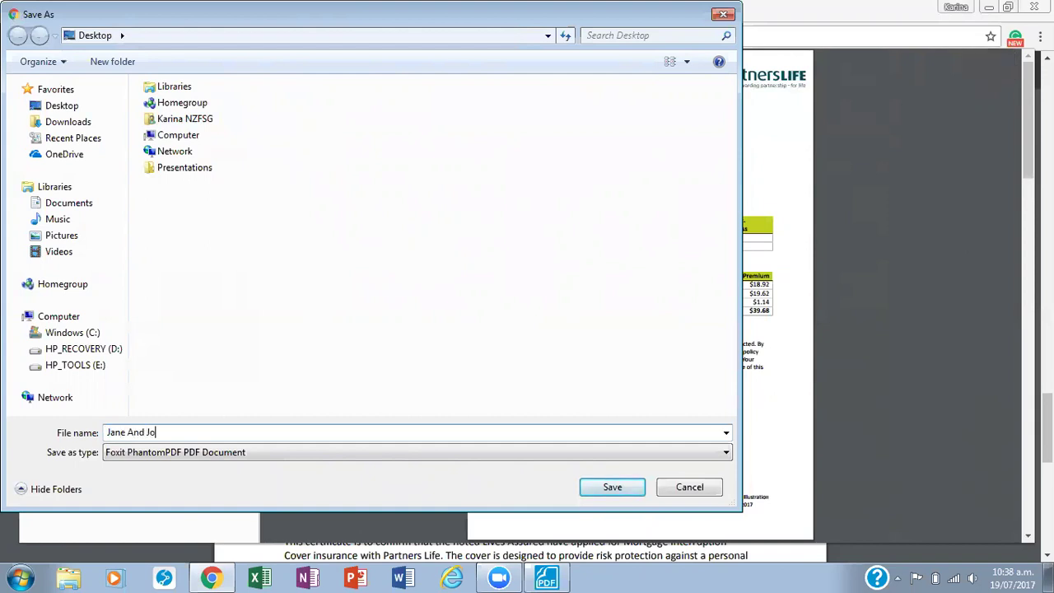
type("hn Smith 19.7.17")
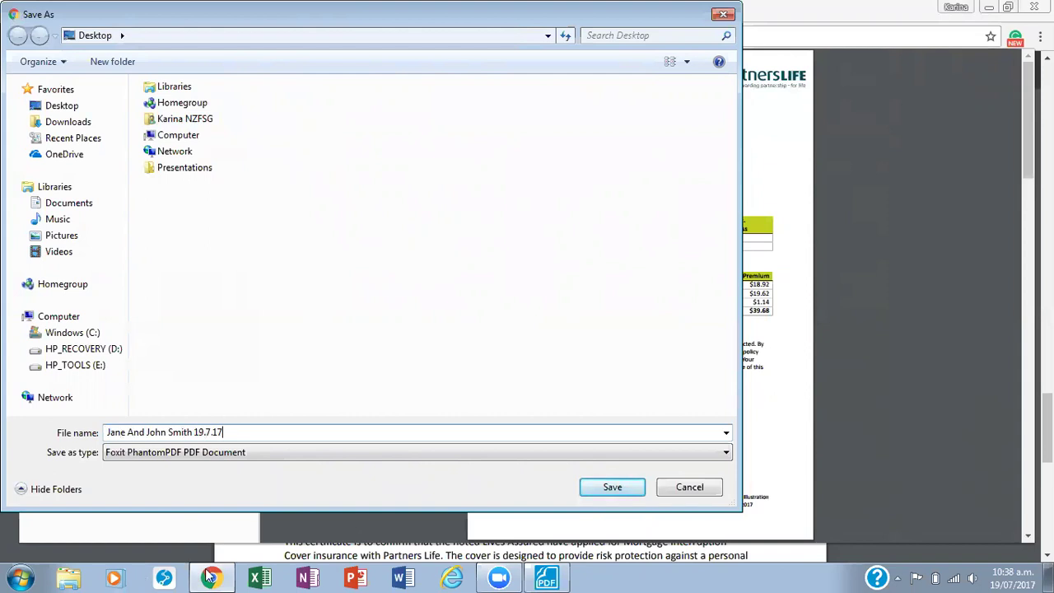
left_click(590, 495)
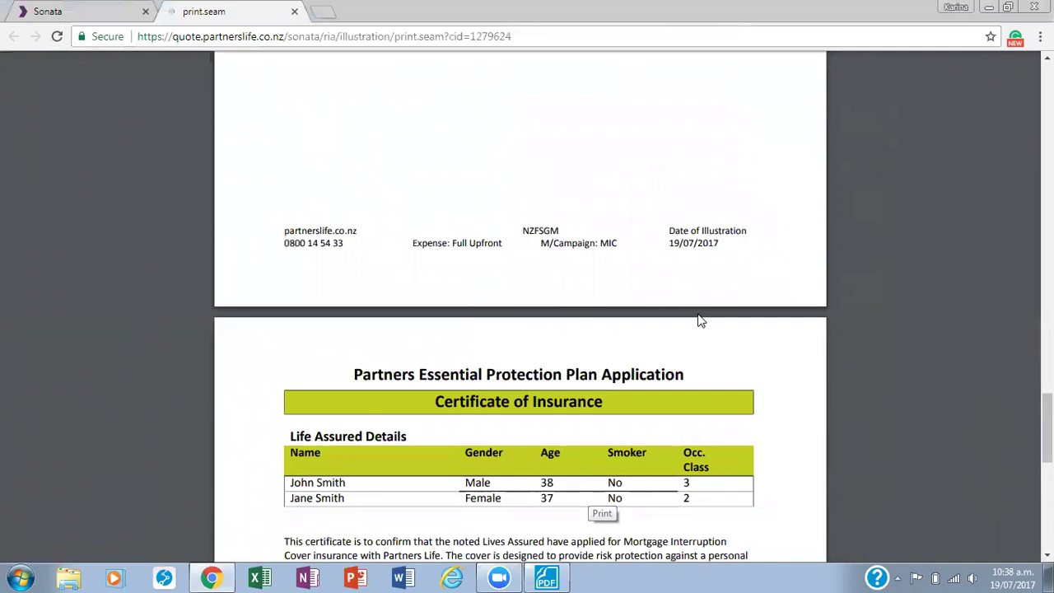
Step: Close the printed document, return to the illustration, and recalculate the premium with the payment frequency set to Monthly
left_click(292, 14)
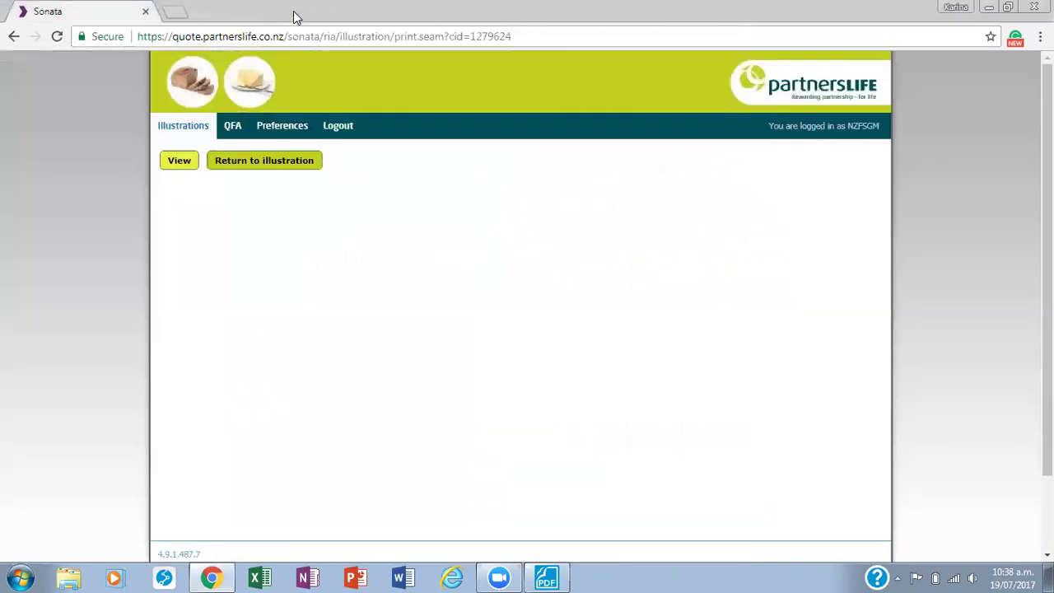
left_click(298, 166)
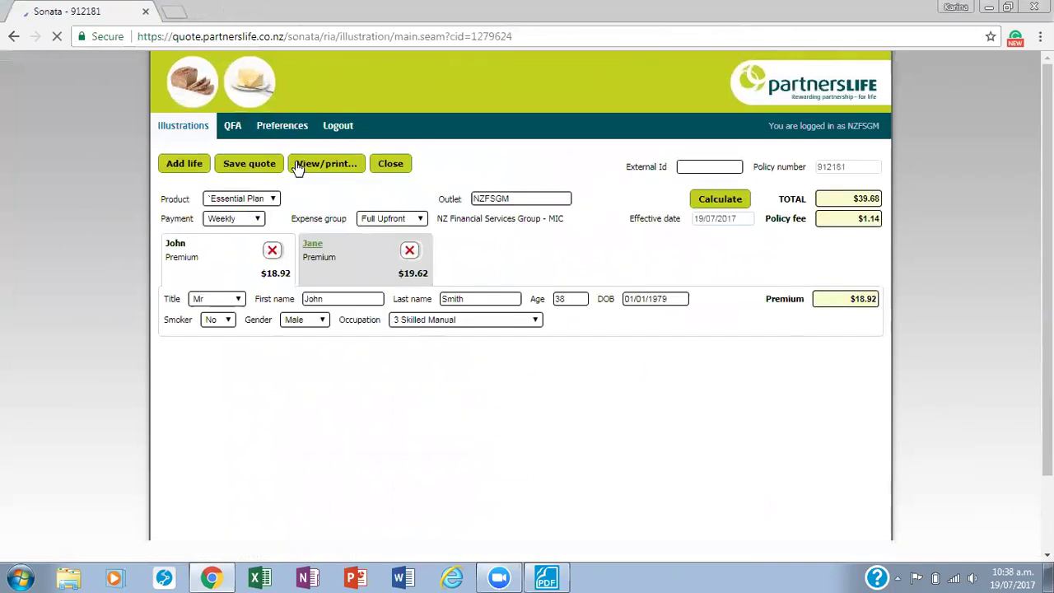
left_click(234, 219)
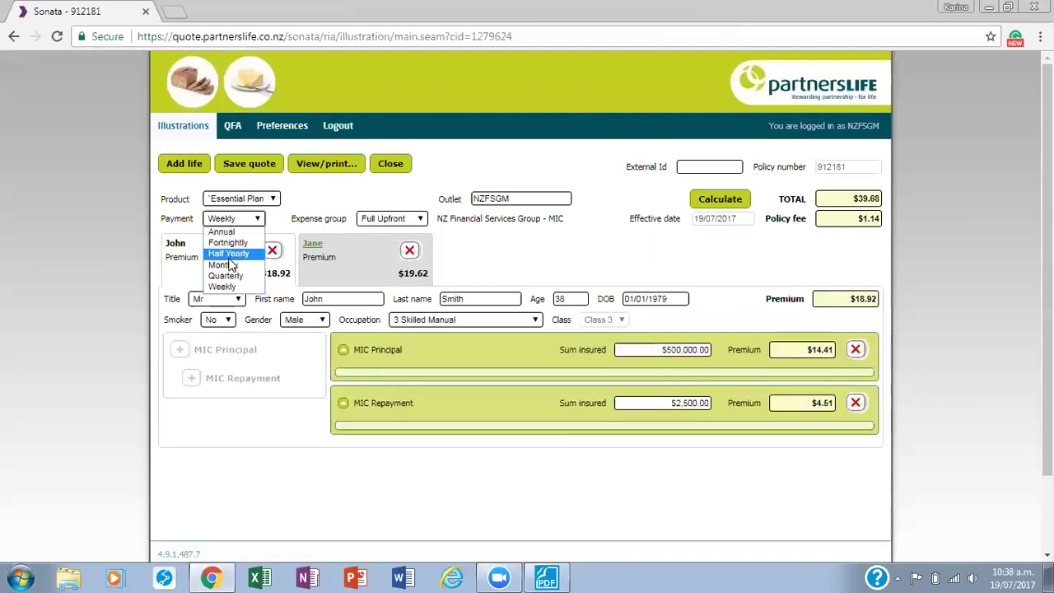
left_click(233, 265)
left_click(706, 200)
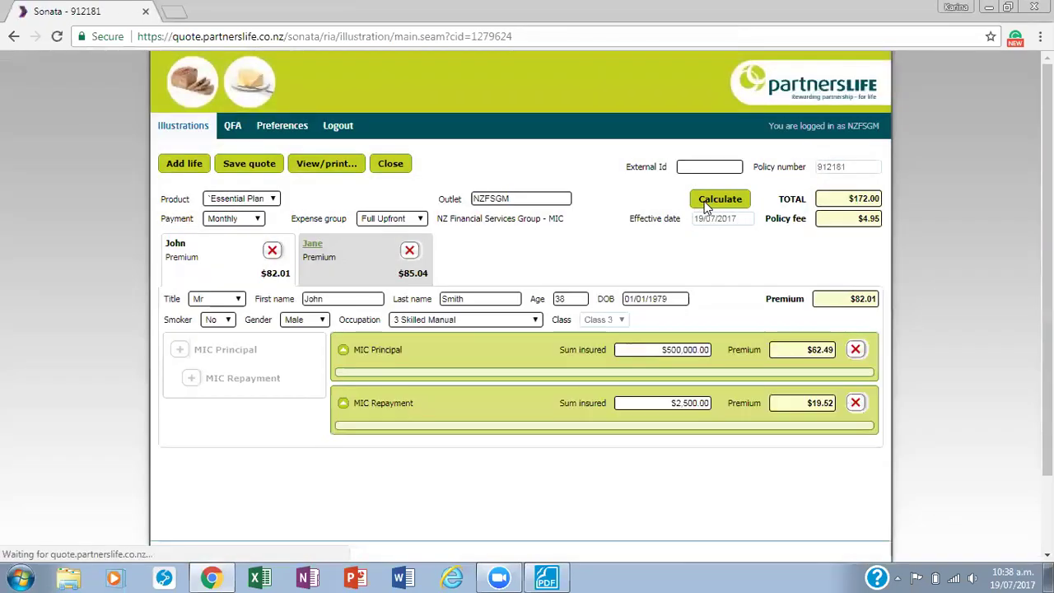
Step: Save the monthly-payment quote and close it
left_click(263, 163)
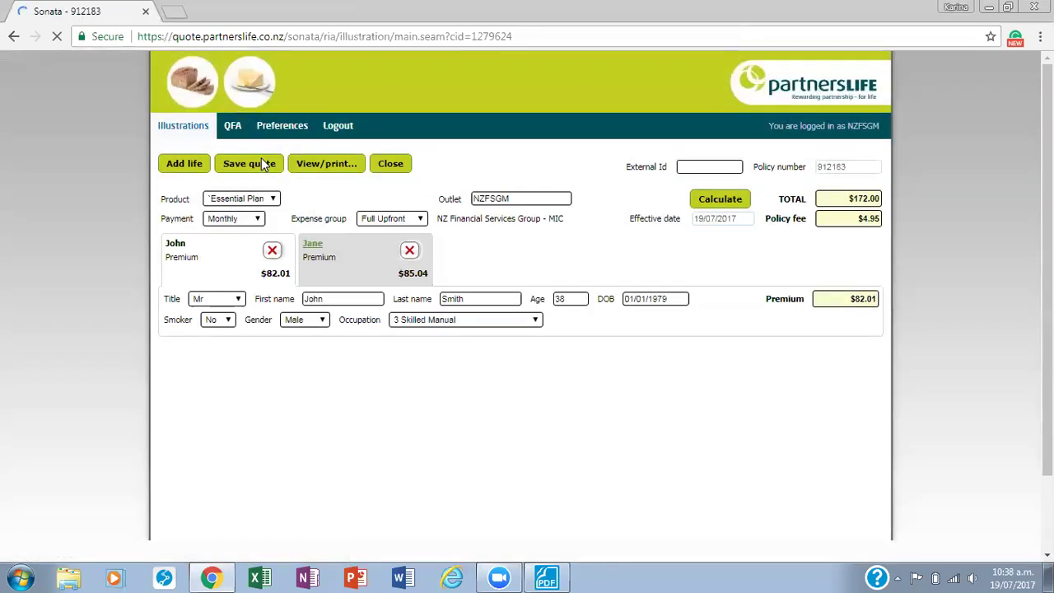
left_click(398, 168)
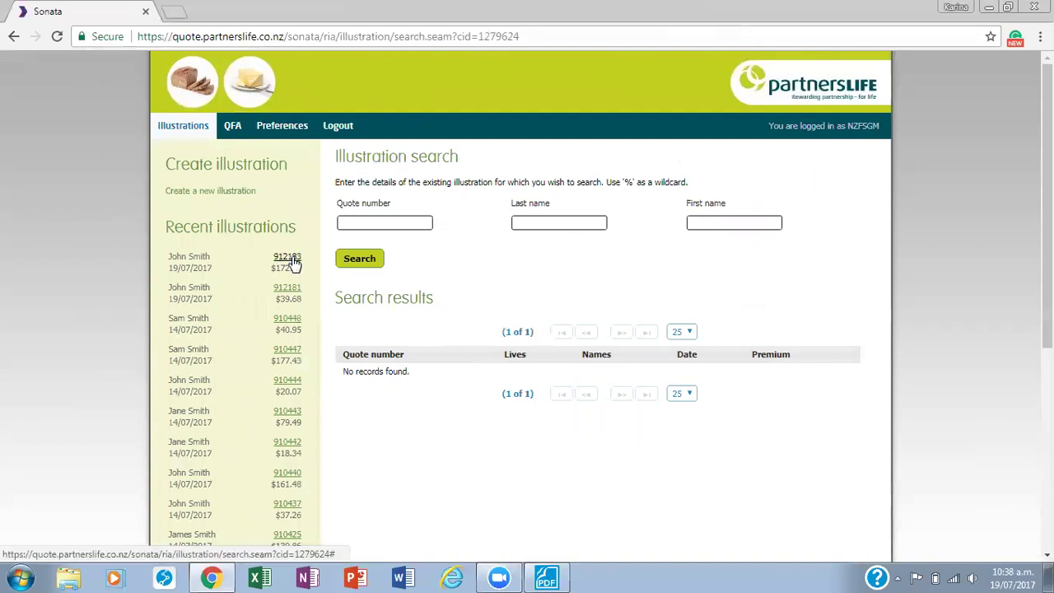
Step: Search the existing illustrations by the client's last name and first name
left_click(522, 225)
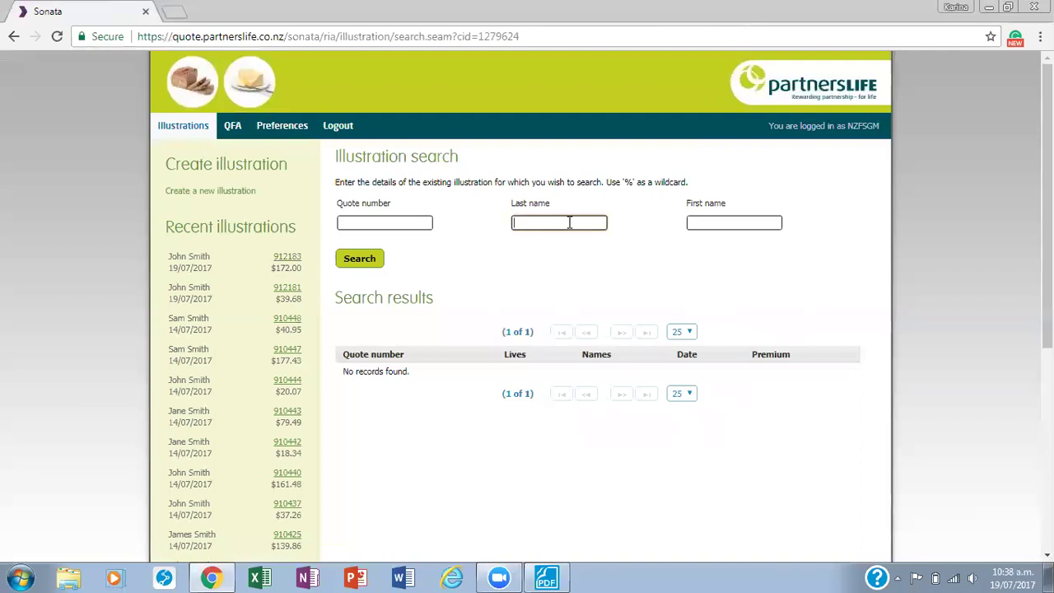
type("Smith")
key("Tab")
type("John")
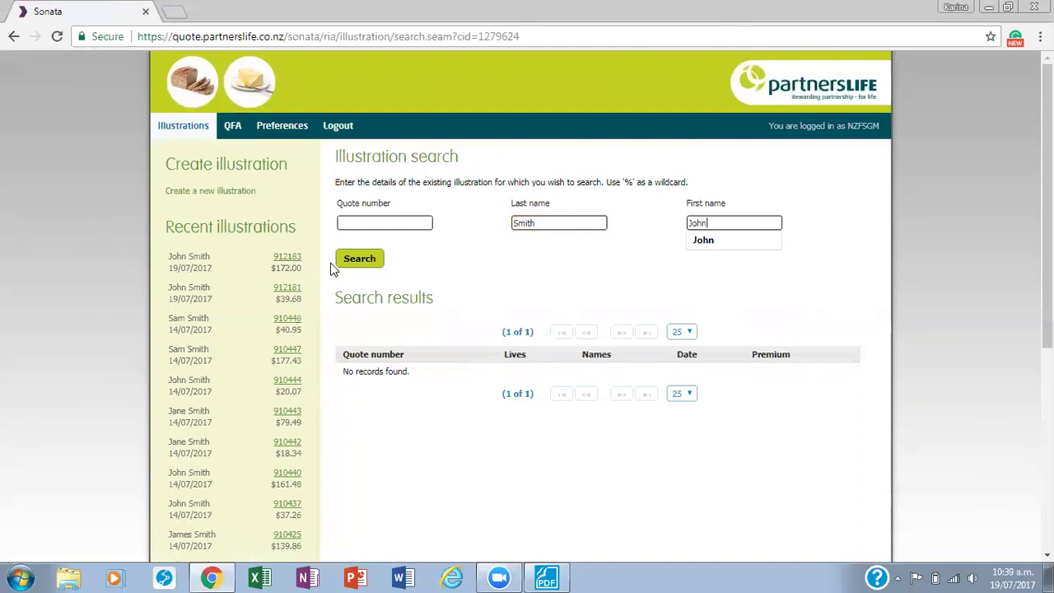
left_click(348, 267)
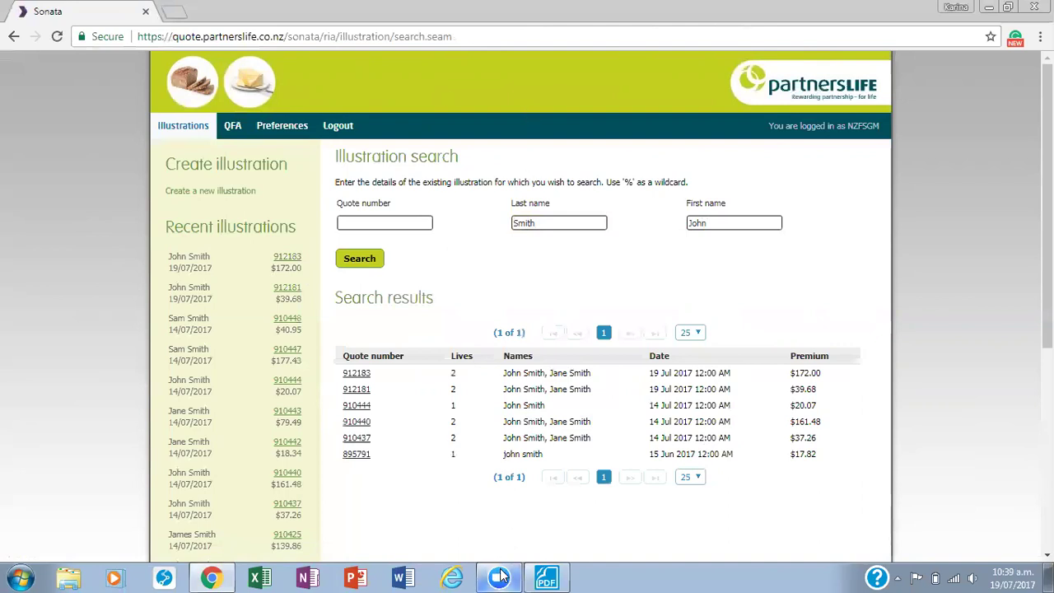
Step: Switch to Foxit PhantomPDF to show the adviser group's contact details document
mouse_move(500, 576)
left_click(547, 577)
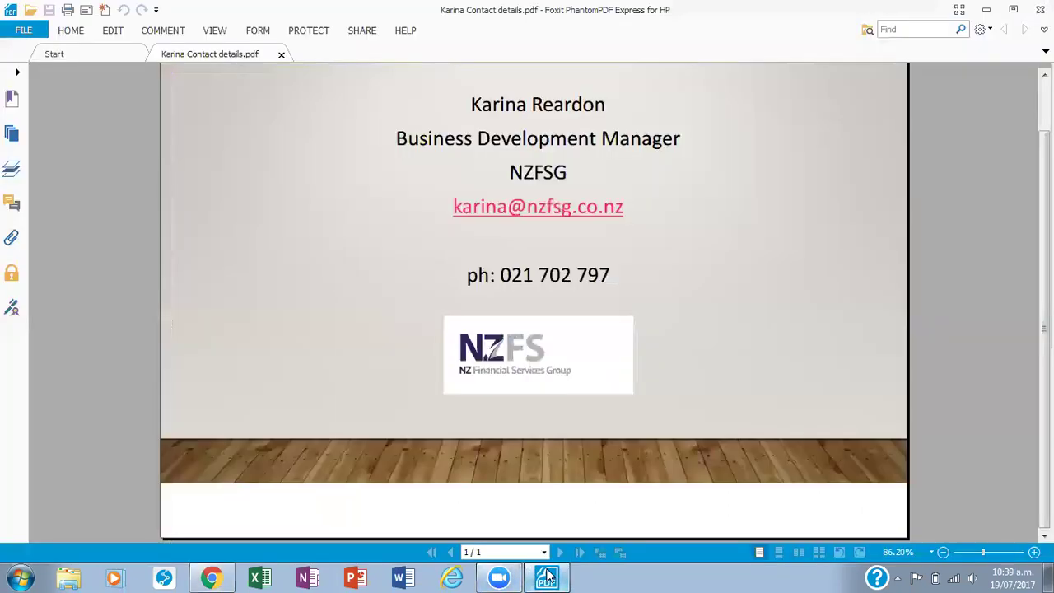